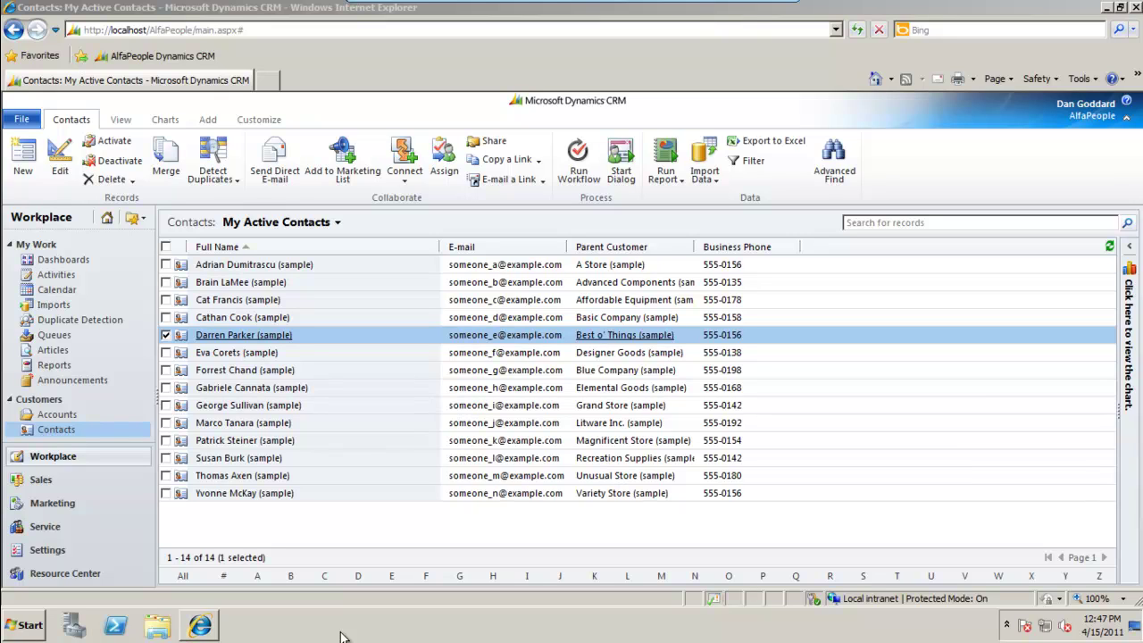
Select the sample contact's row and open the ribbon's Connect choices.
{"action": "left_click", "coordinate": [332, 353]}
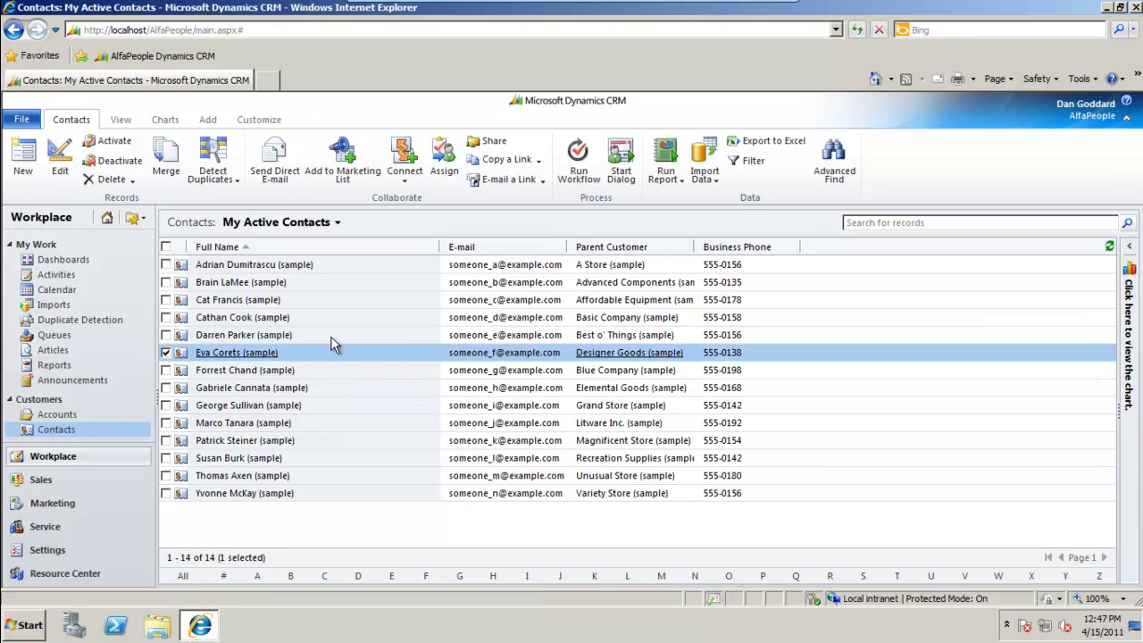
{"action": "left_click", "coordinate": [331, 338]}
{"action": "left_click", "coordinate": [379, 355]}
{"action": "left_click", "coordinate": [374, 337]}
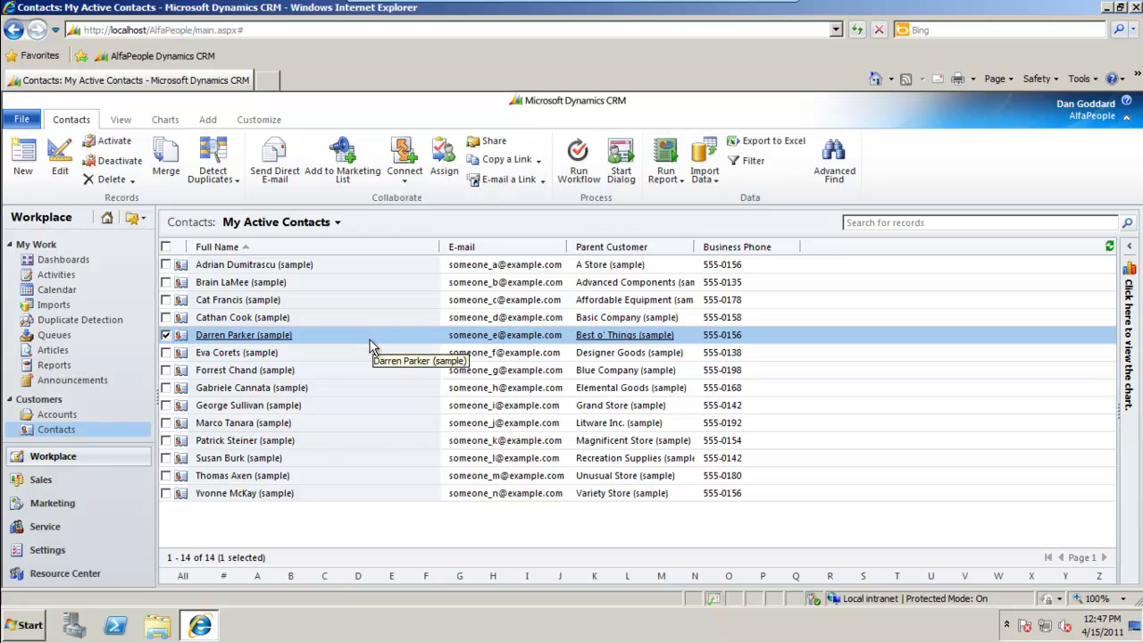
{"action": "left_click", "coordinate": [411, 182]}
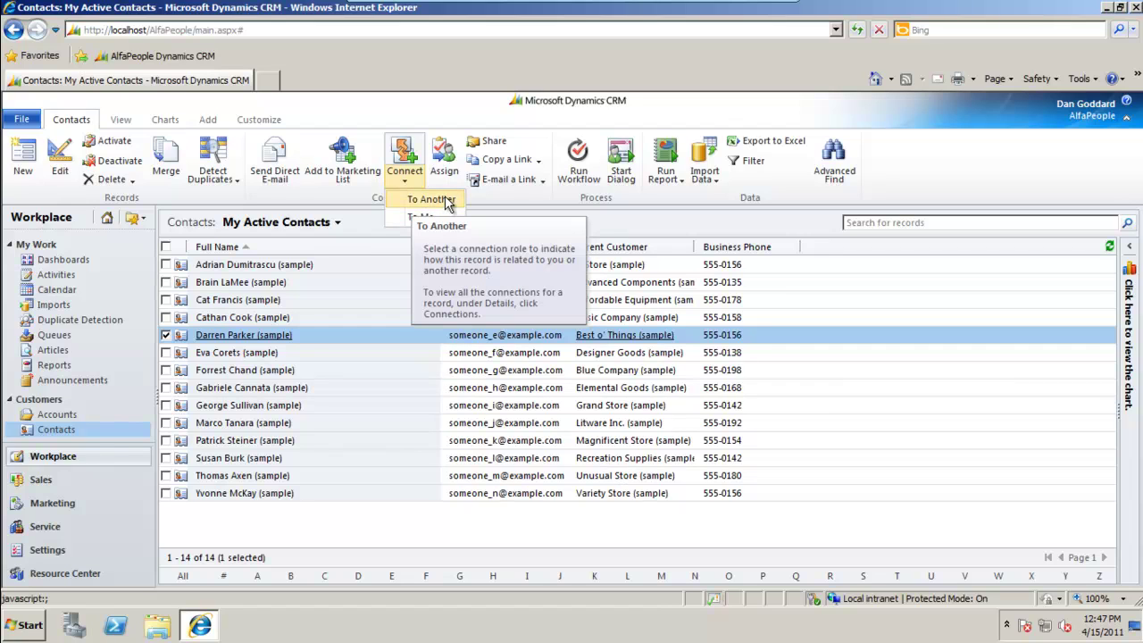
Start a connection To Another and enter the other sample contact ('eva') as the Name.
{"action": "left_click", "coordinate": [447, 201]}
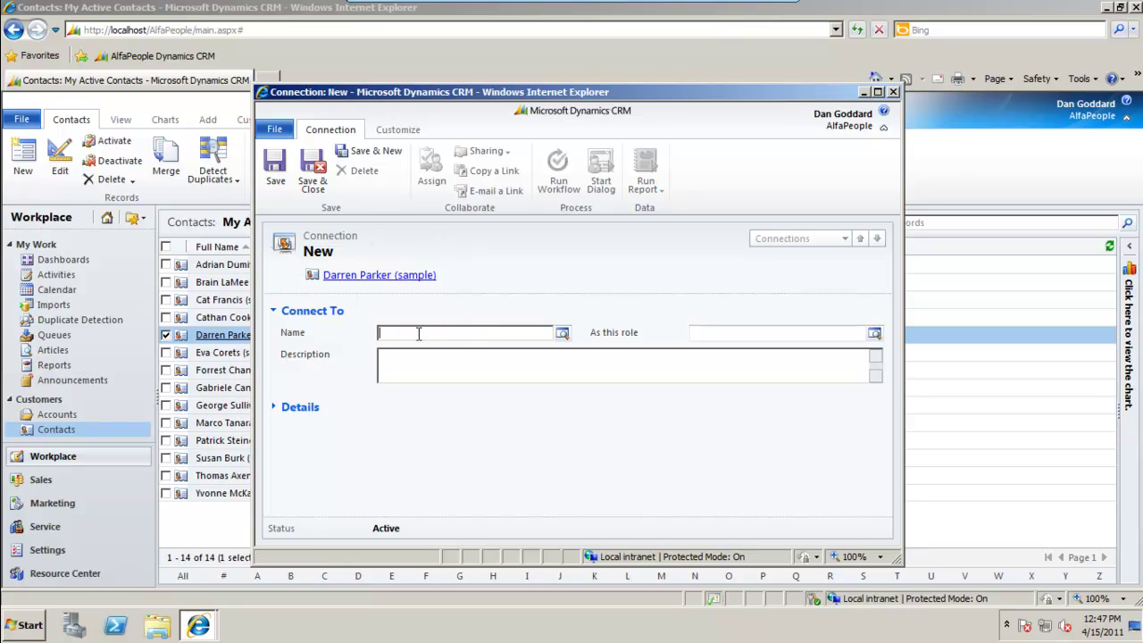
{"action": "type", "text": "eva corets"}
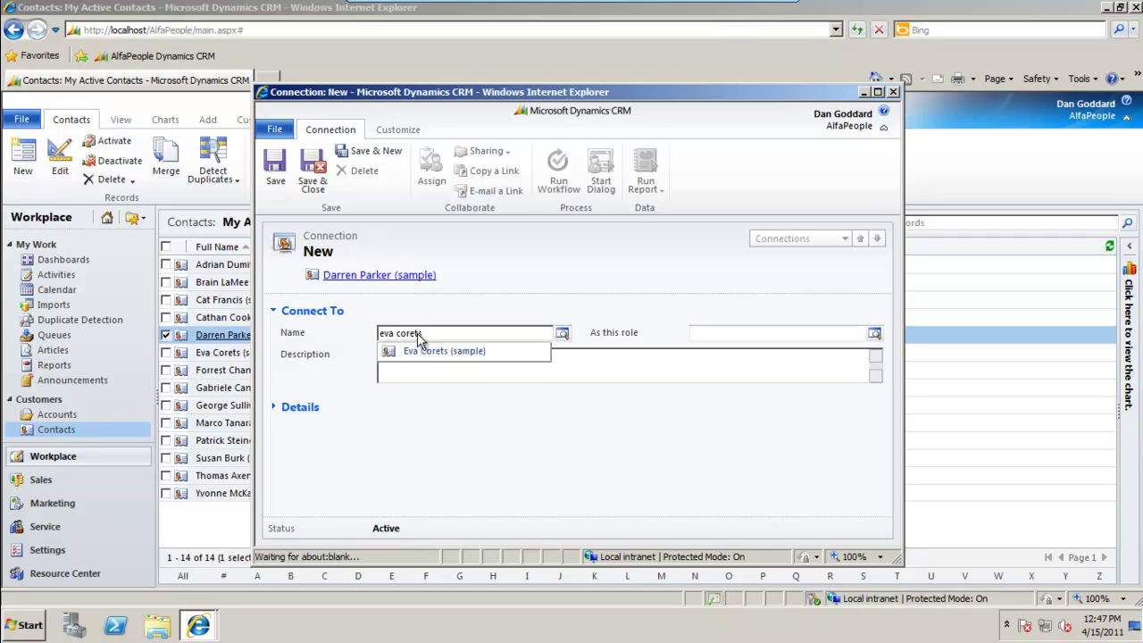
{"action": "key", "text": "Tab"}
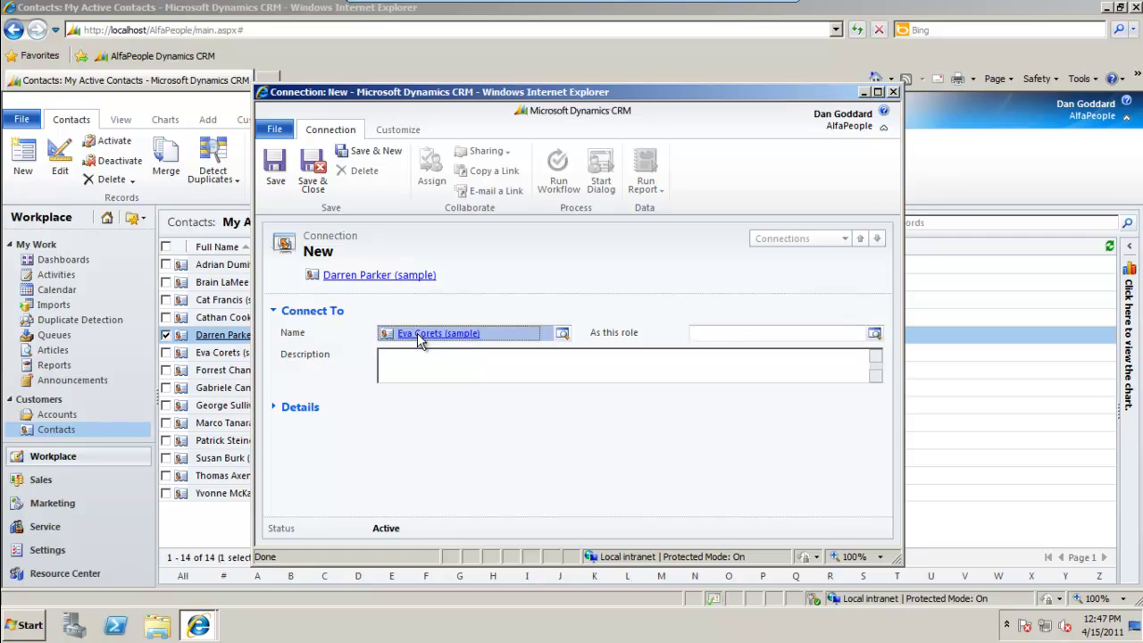
Reposition the Connection window and expand its Details section.
{"action": "left_click", "coordinate": [721, 334]}
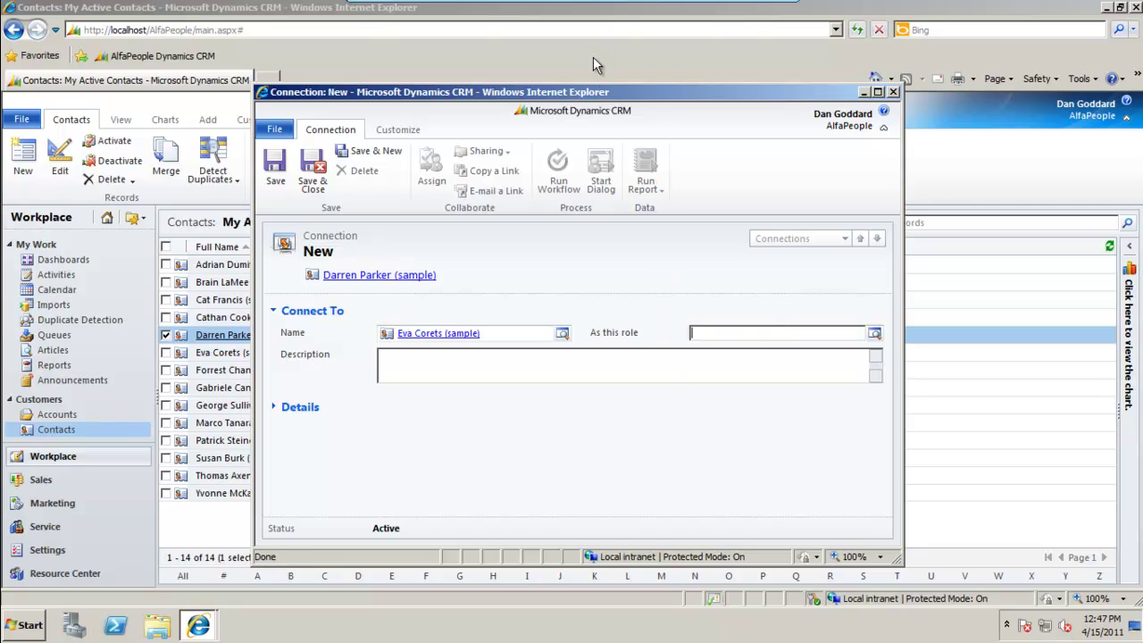
{"action": "left_click_drag", "start_coordinate": [613, 103], "coordinate": [658, 57]}
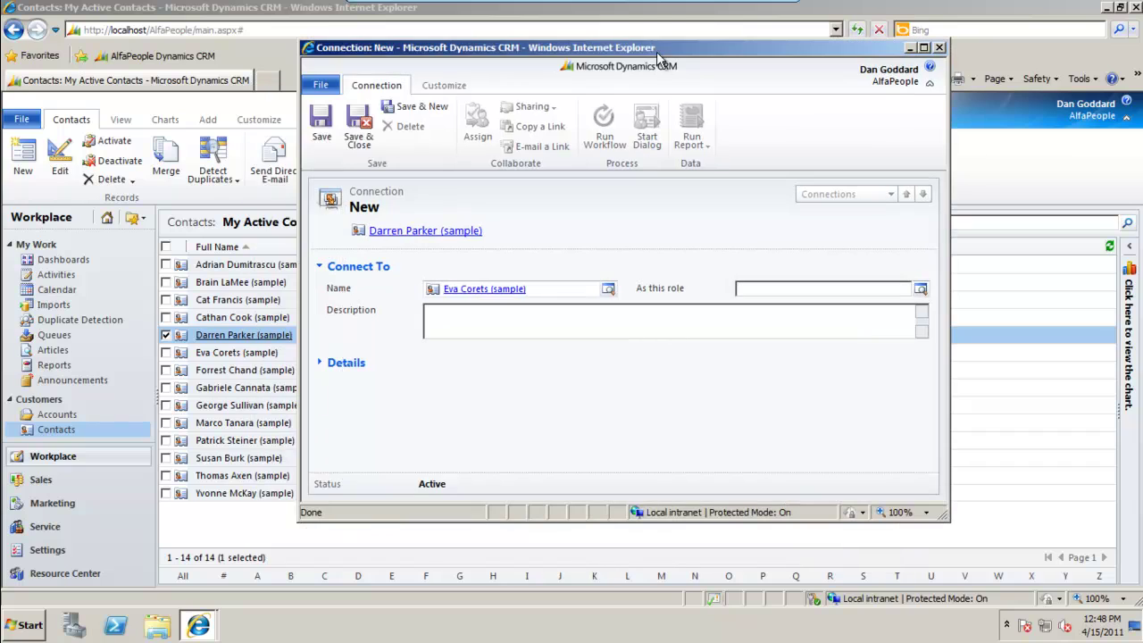
{"action": "left_click", "coordinate": [321, 364]}
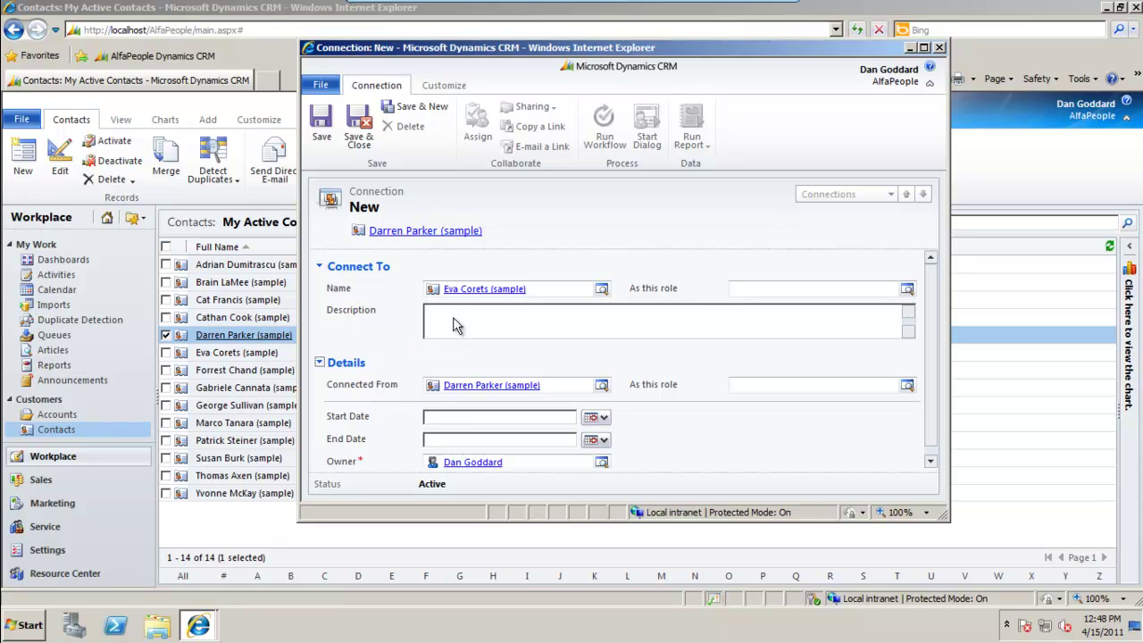
{"action": "left_click", "coordinate": [567, 390]}
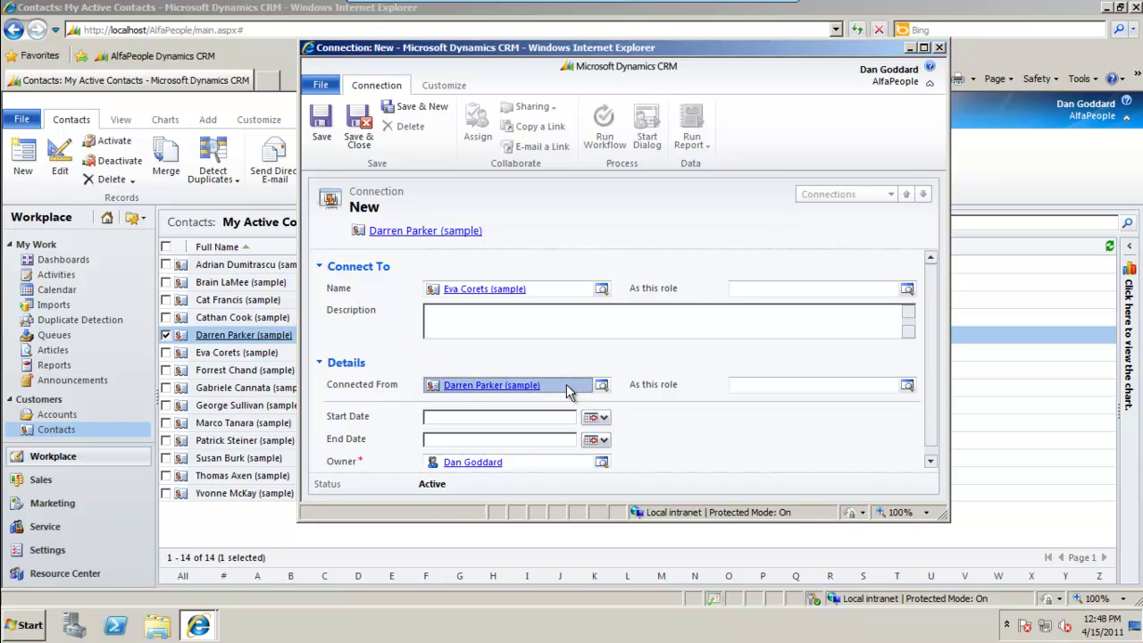
{"action": "left_click", "coordinate": [744, 390]}
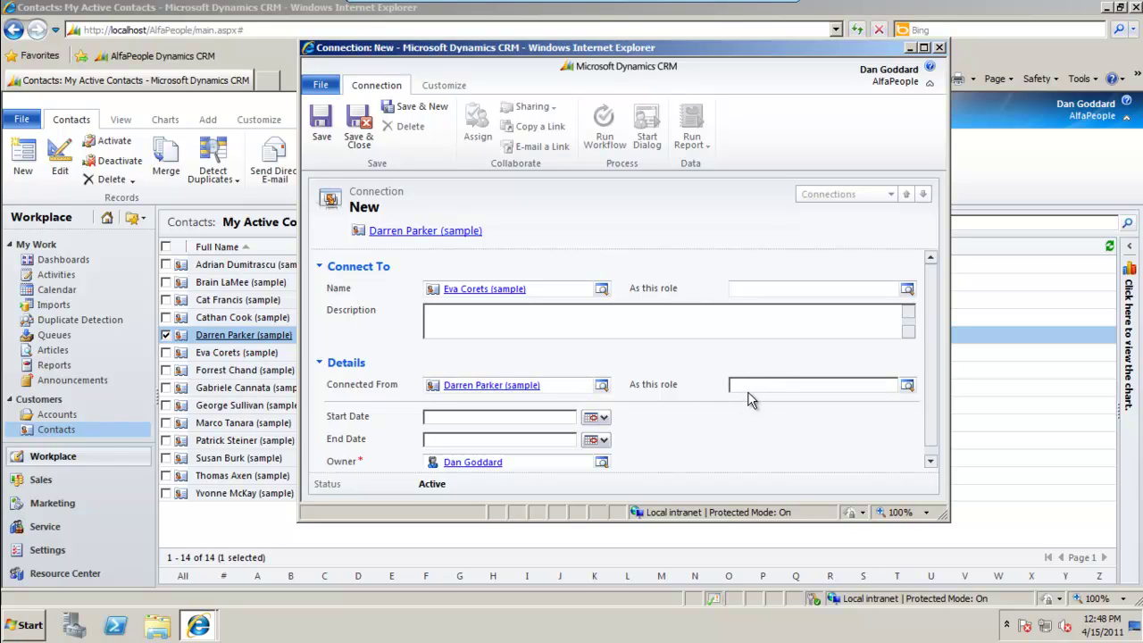
{"action": "left_click", "coordinate": [906, 291]}
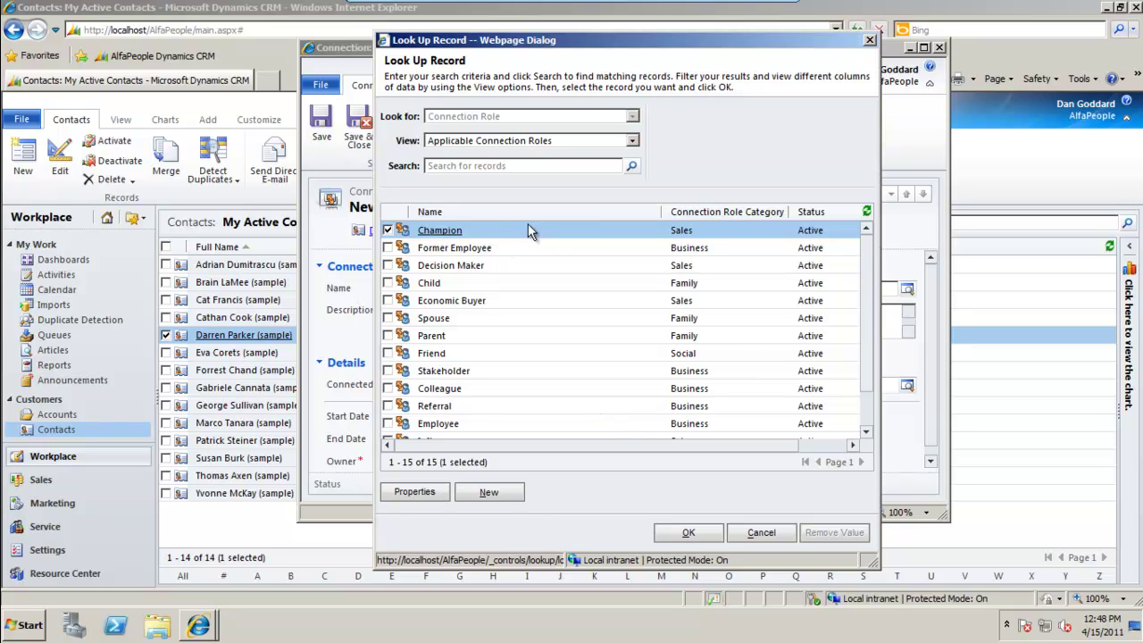
{"action": "left_click", "coordinate": [689, 534]}
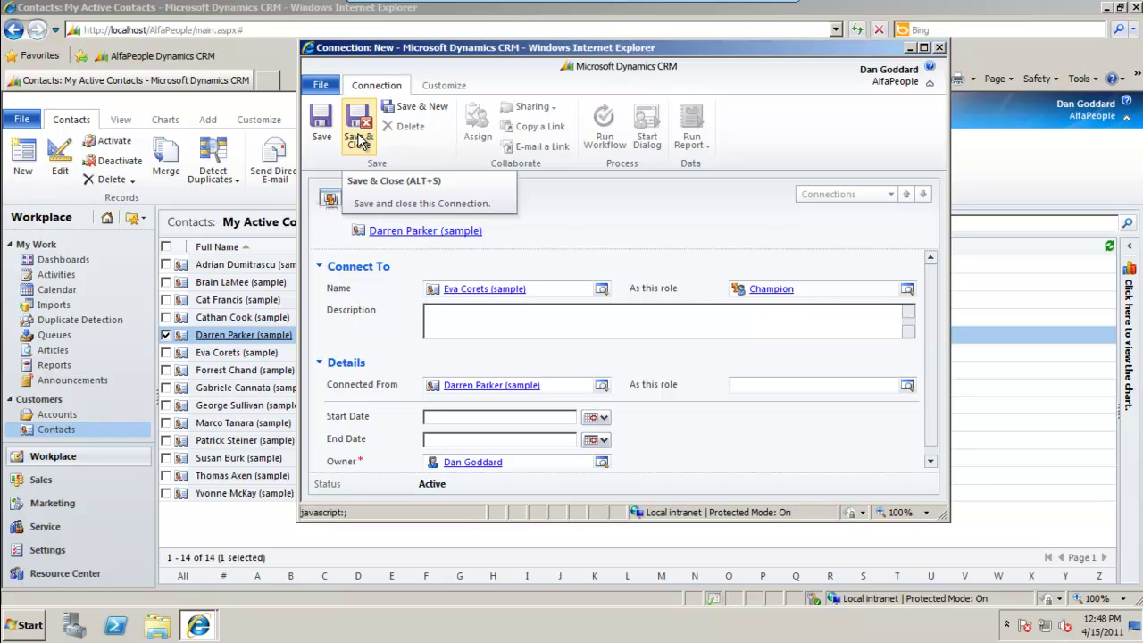
{"action": "left_click", "coordinate": [822, 293]}
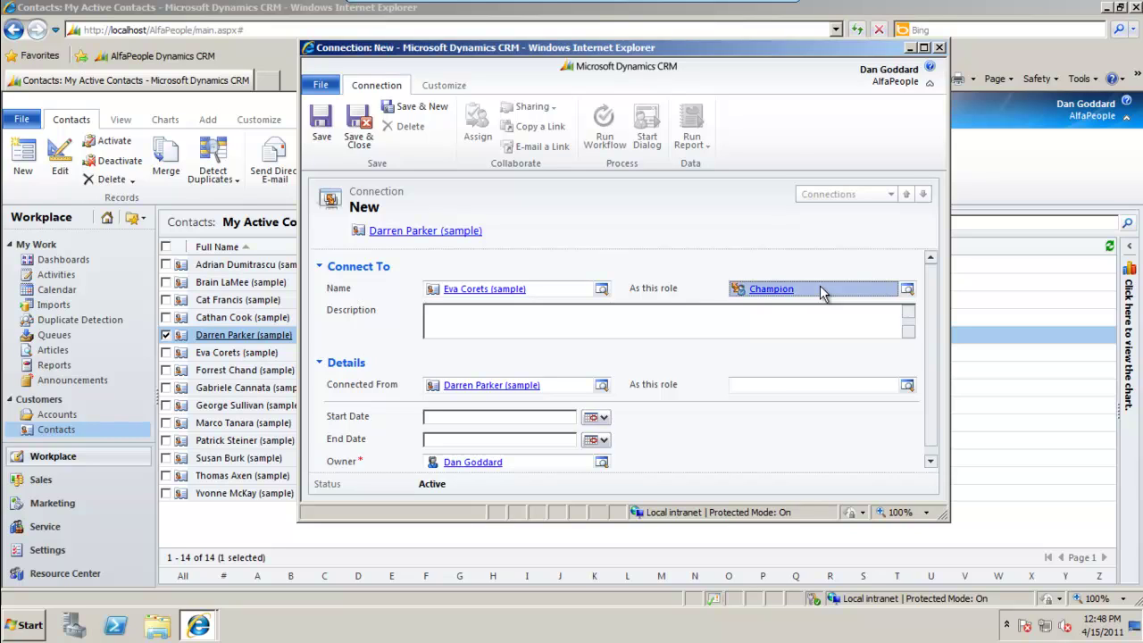
{"action": "key", "text": "Delete"}
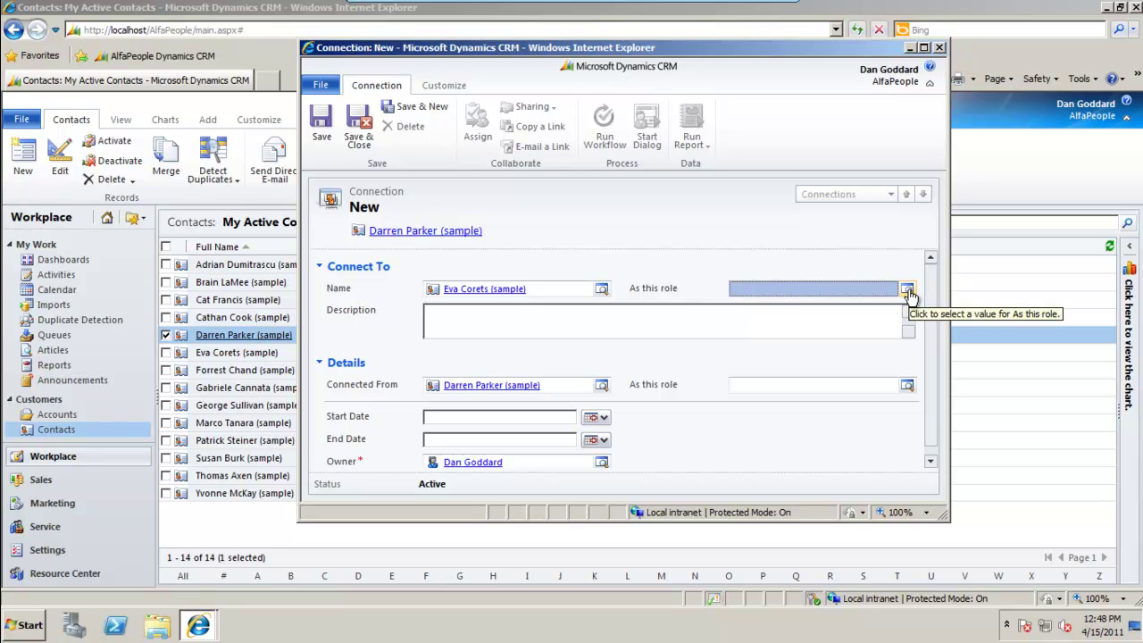
Set Parent as the connected contact's role and delete the auto-filled Child role.
{"action": "left_click", "coordinate": [907, 293]}
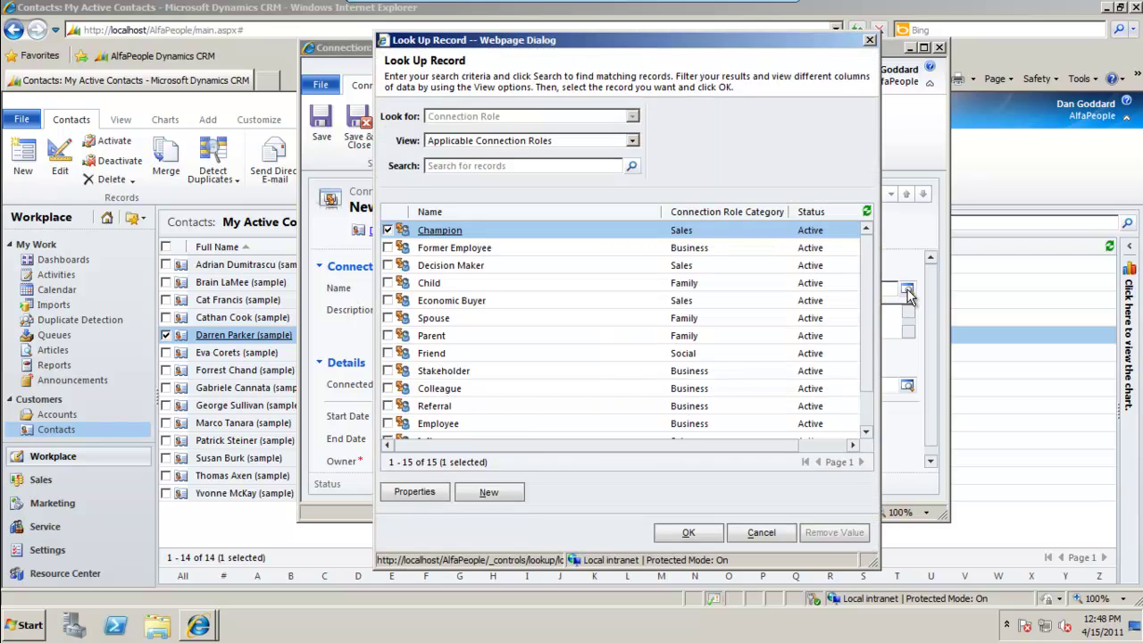
{"action": "left_click_drag", "start_coordinate": [633, 41], "coordinate": [725, 33]}
{"action": "left_click", "coordinate": [551, 329]}
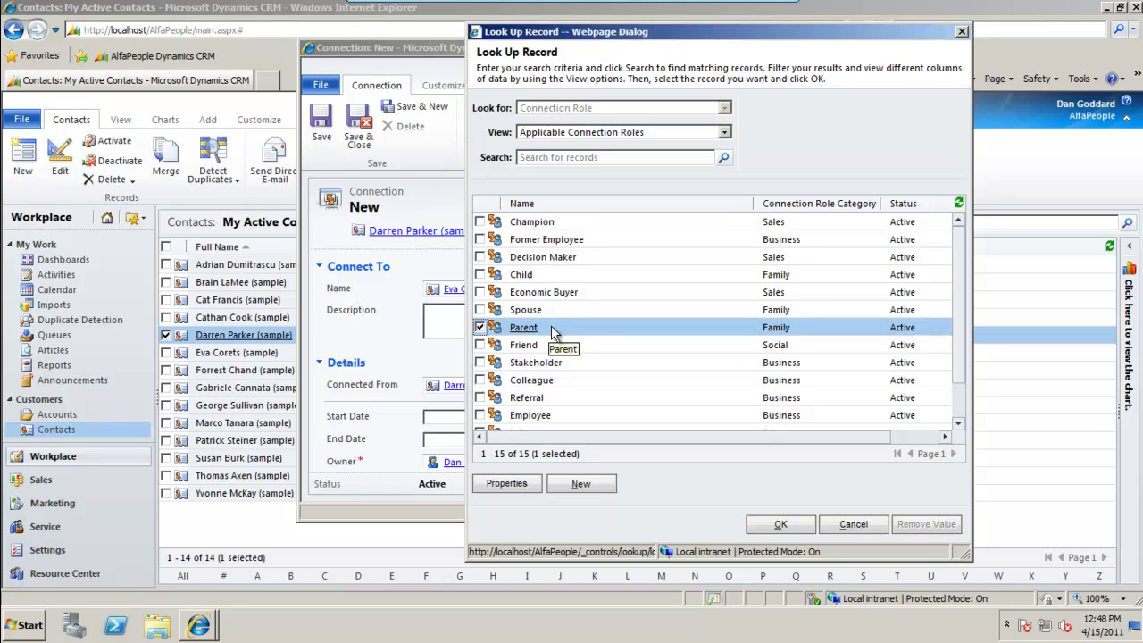
{"action": "left_click", "coordinate": [778, 525]}
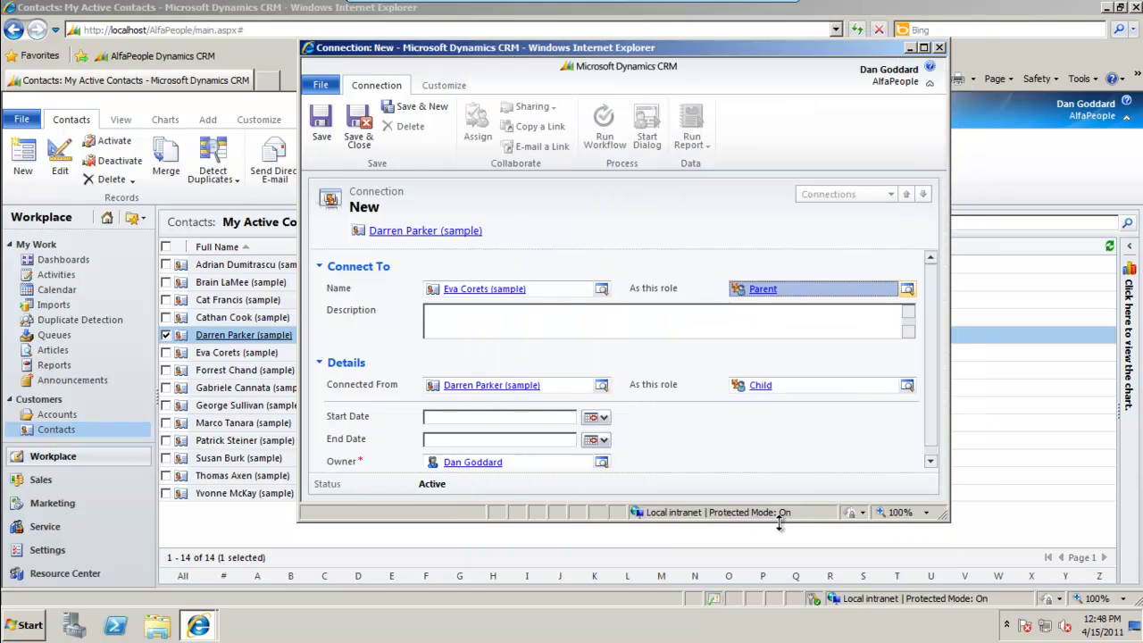
{"action": "left_click", "coordinate": [761, 407]}
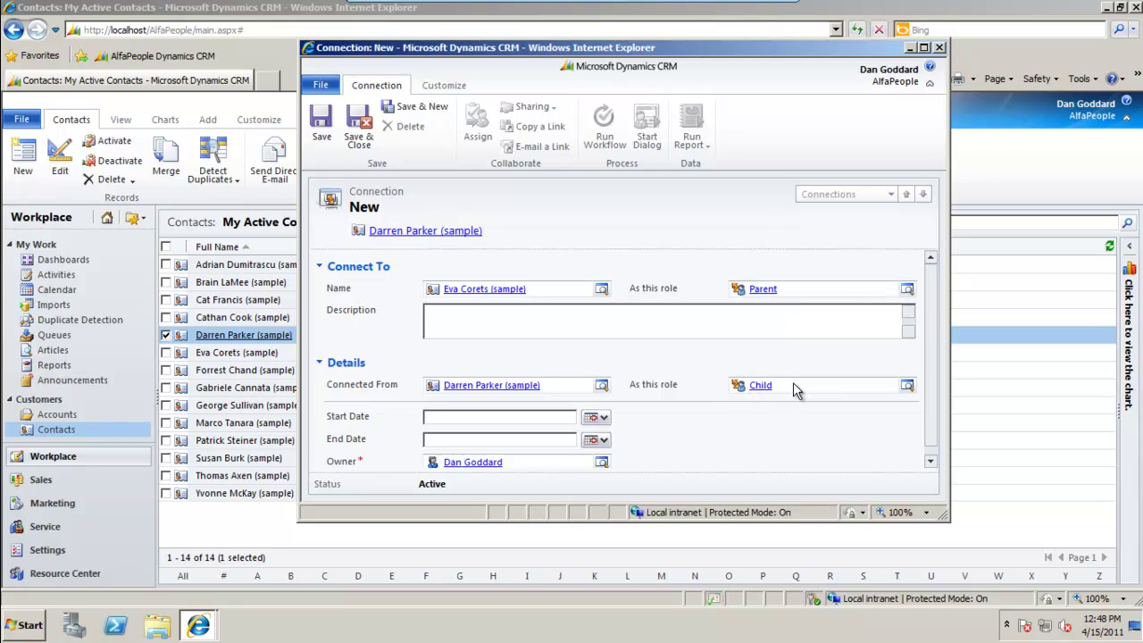
{"action": "left_click", "coordinate": [793, 382]}
{"action": "key", "text": "Delete"}
Remove the Parent role and pick Referral from the role lookup instead.
{"action": "left_click", "coordinate": [806, 288]}
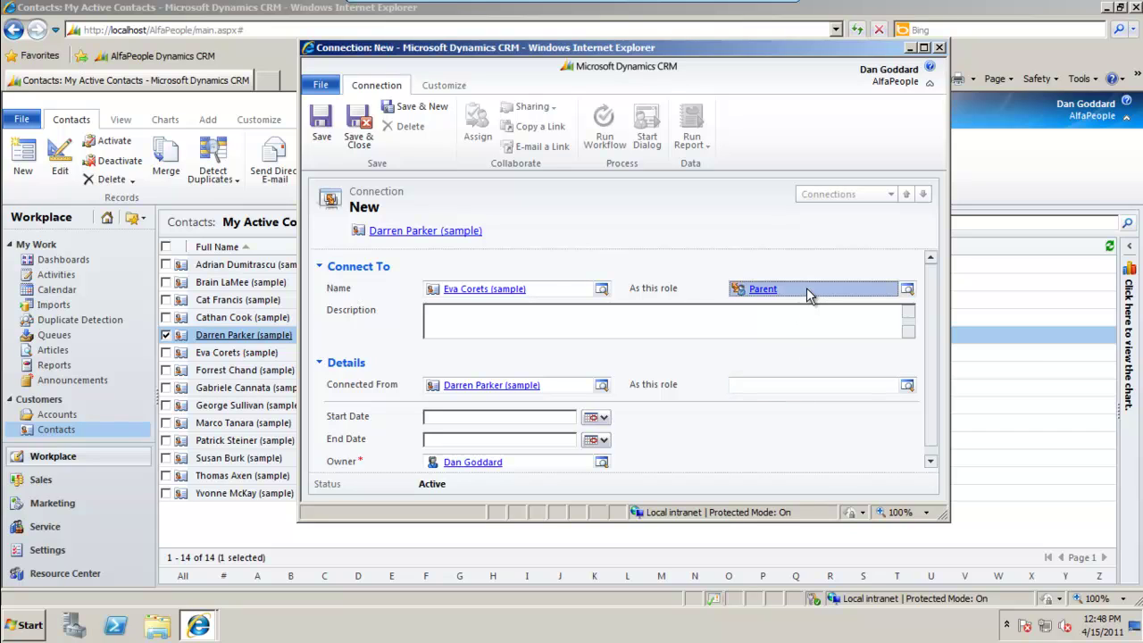
{"action": "key", "text": "Delete"}
{"action": "left_click", "coordinate": [906, 289]}
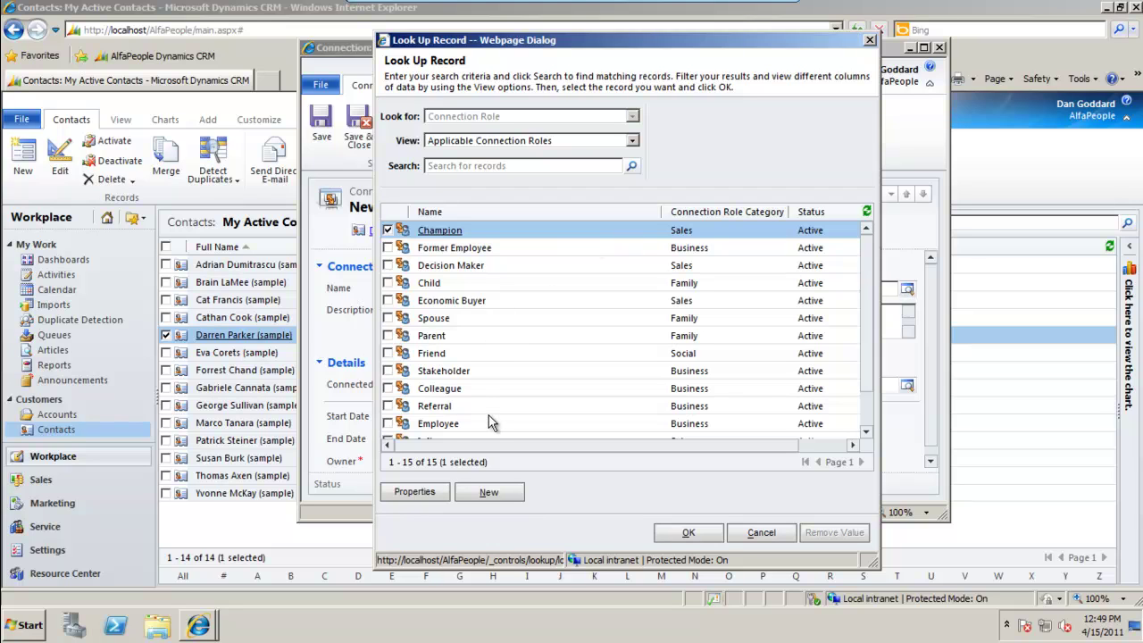
{"action": "scroll", "coordinate": [489, 420], "scroll_direction": "down", "scroll_amount": 2}
{"action": "left_click", "coordinate": [471, 375]}
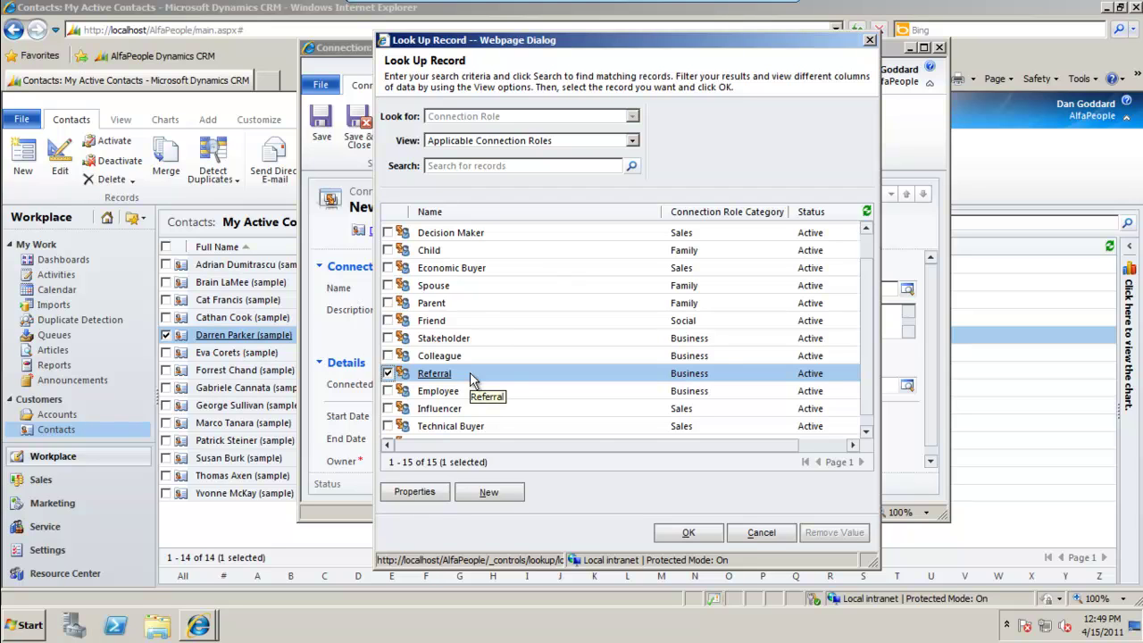
{"action": "left_click", "coordinate": [702, 532]}
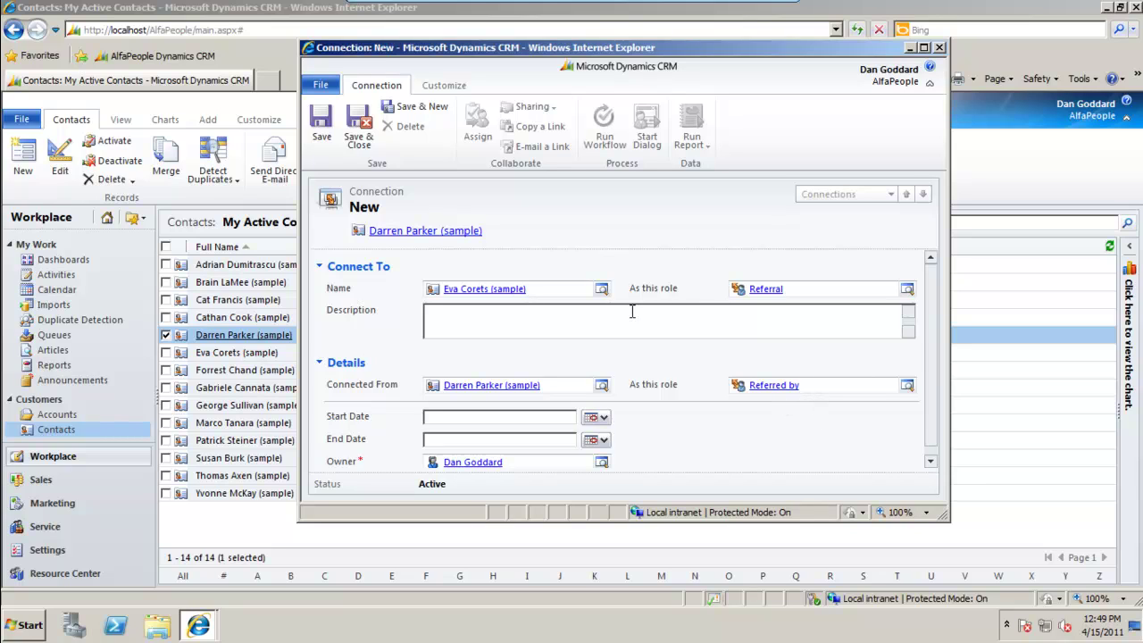
Delete the Referred by role and select the Referral value for removal.
{"action": "left_click", "coordinate": [818, 386]}
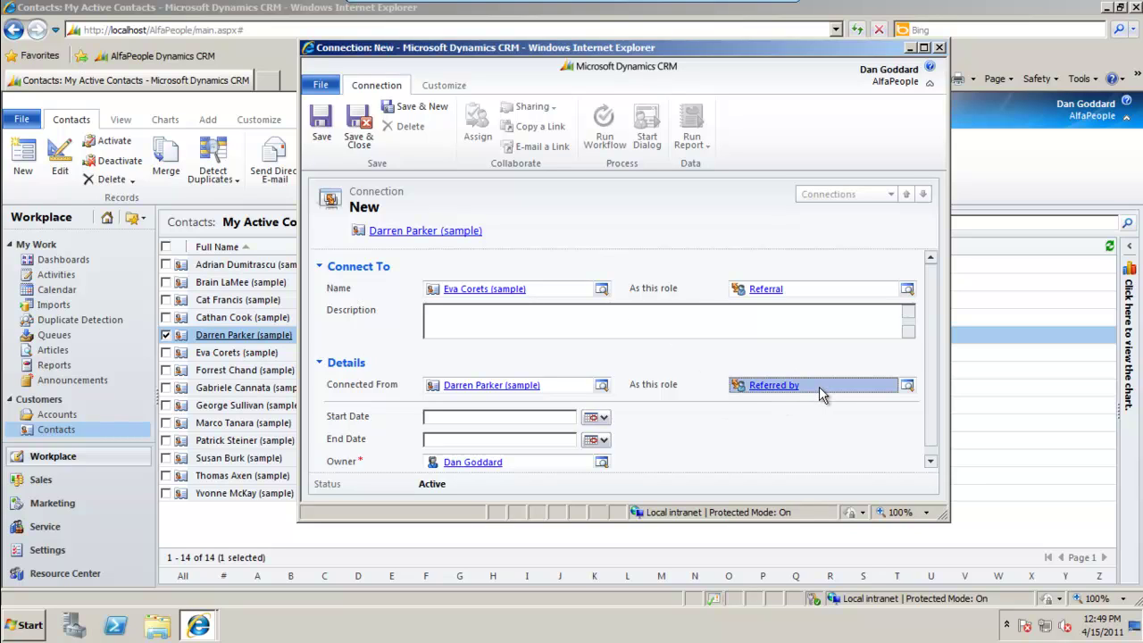
{"action": "key", "text": "Delete"}
{"action": "left_click", "coordinate": [798, 290]}
{"action": "key", "text": "Delete"}
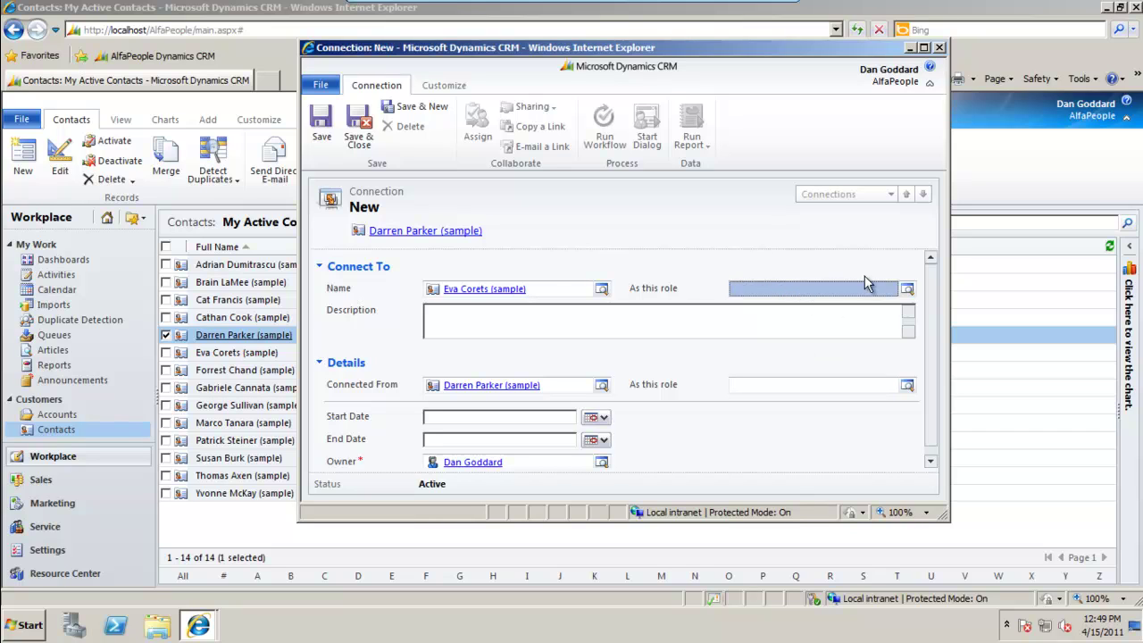
{"action": "left_click", "coordinate": [907, 291]}
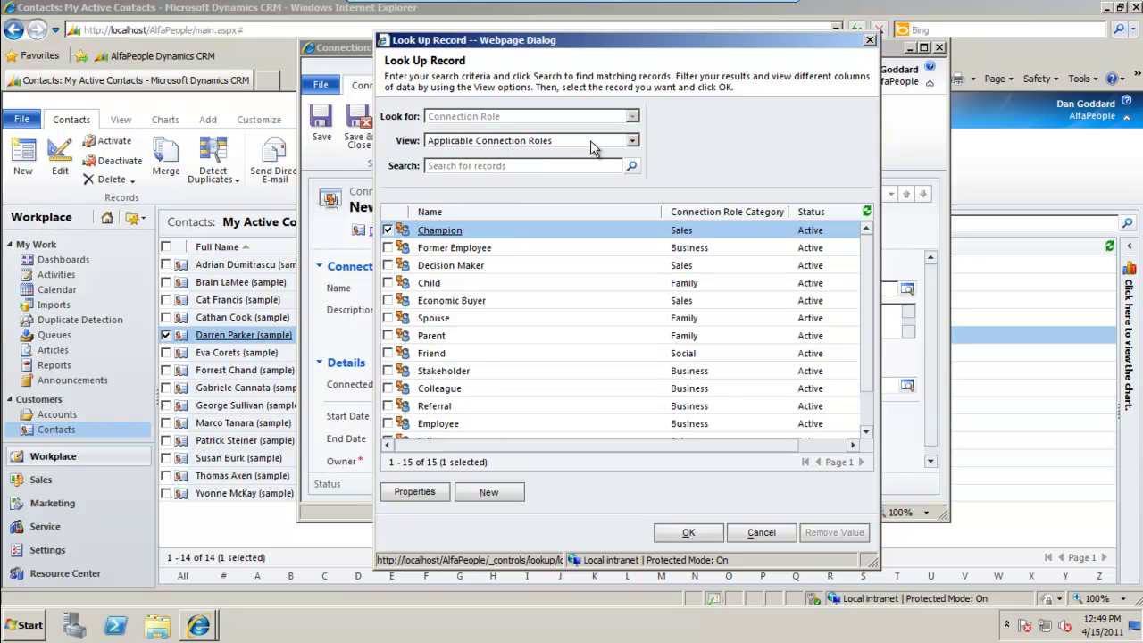
{"action": "left_click", "coordinate": [633, 141]}
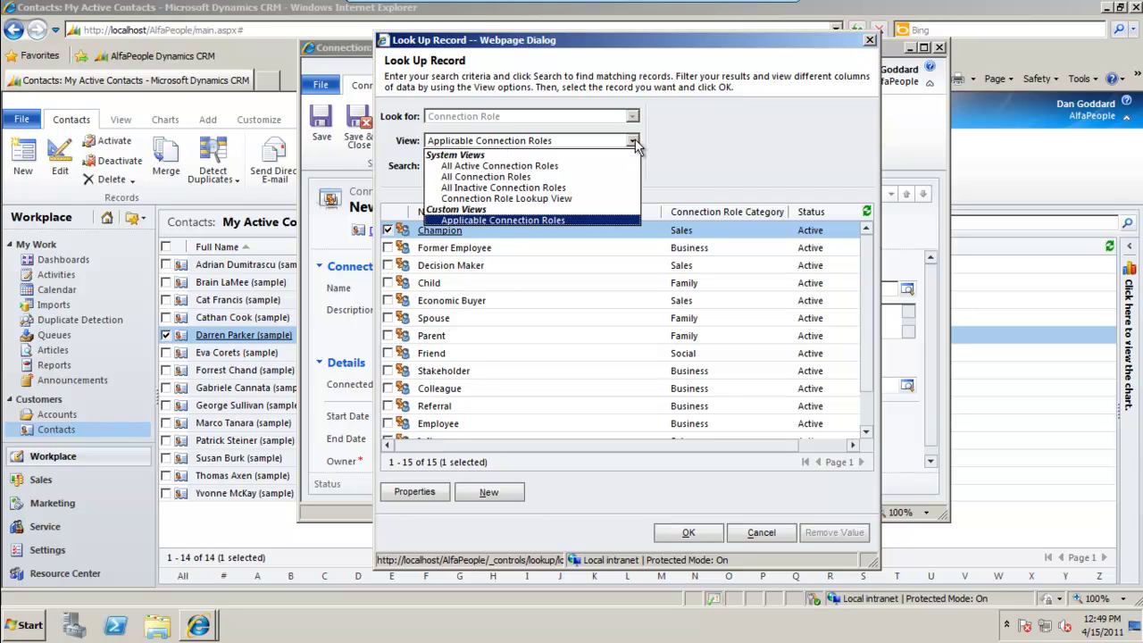
{"action": "left_click", "coordinate": [576, 167]}
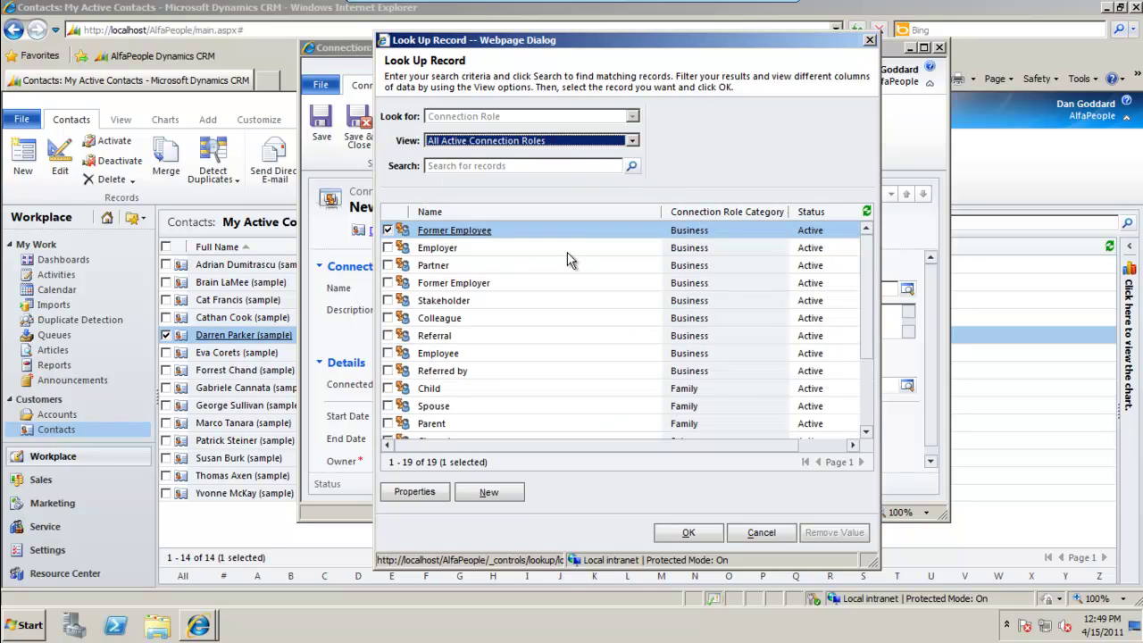
{"action": "left_click_drag", "start_coordinate": [866, 322], "coordinate": [868, 415]}
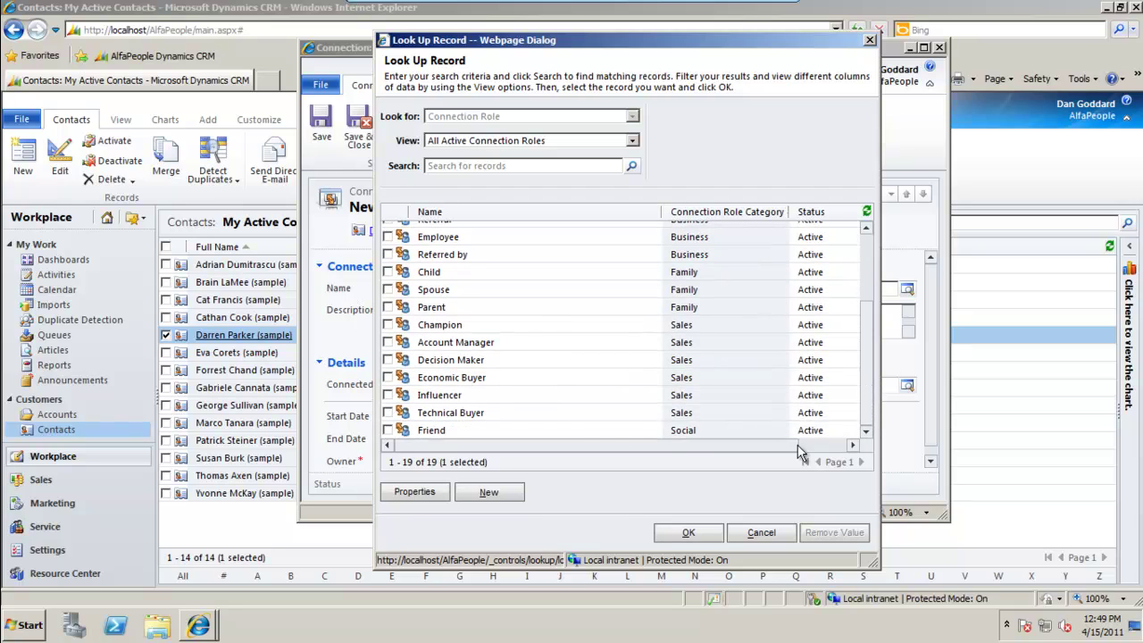
{"action": "left_click", "coordinate": [505, 384]}
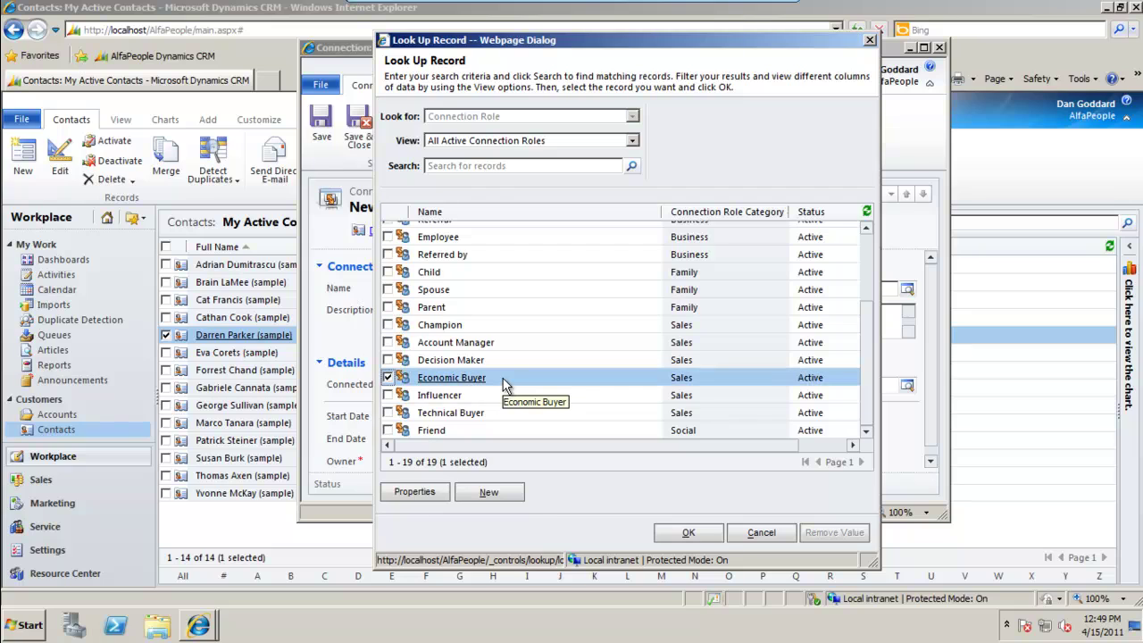
{"action": "left_click", "coordinate": [505, 416]}
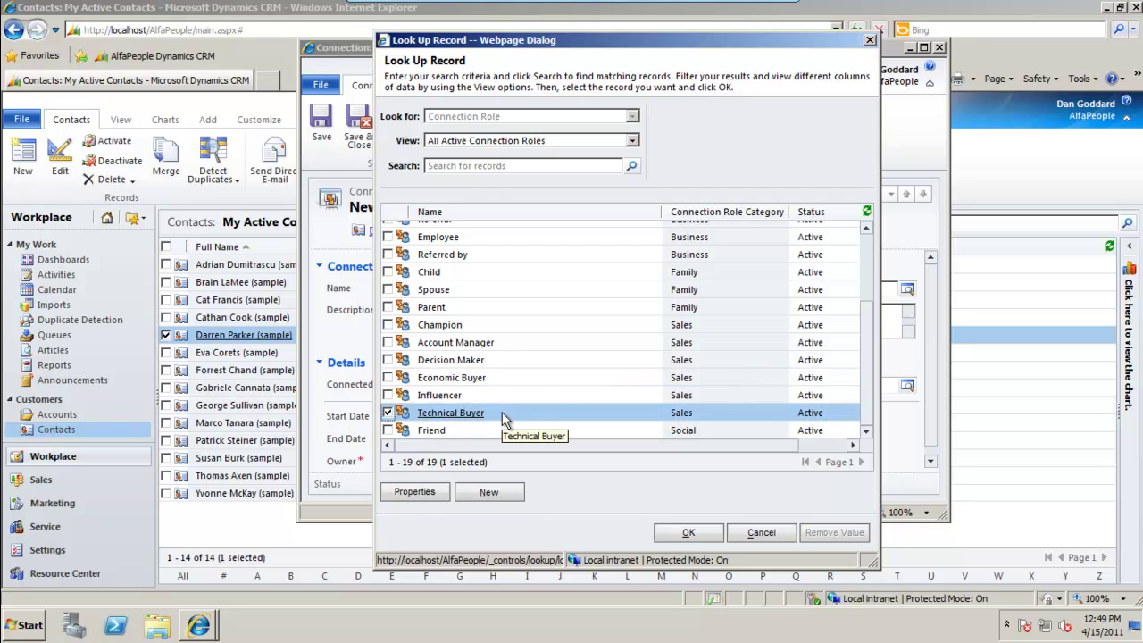
{"action": "left_click", "coordinate": [596, 141]}
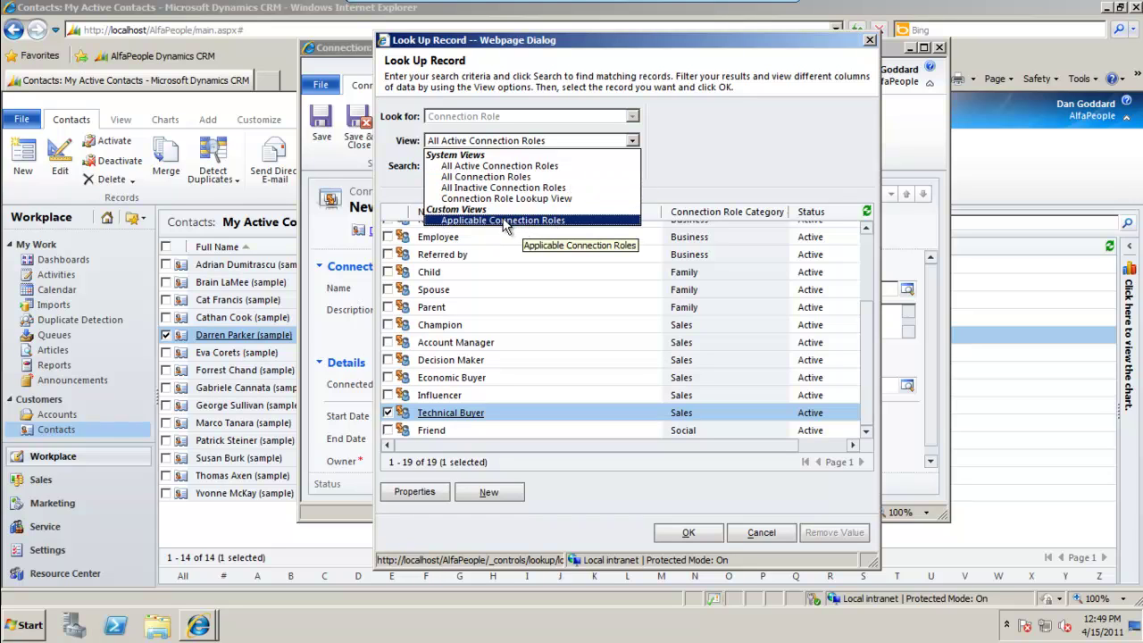
{"action": "left_click", "coordinate": [537, 223]}
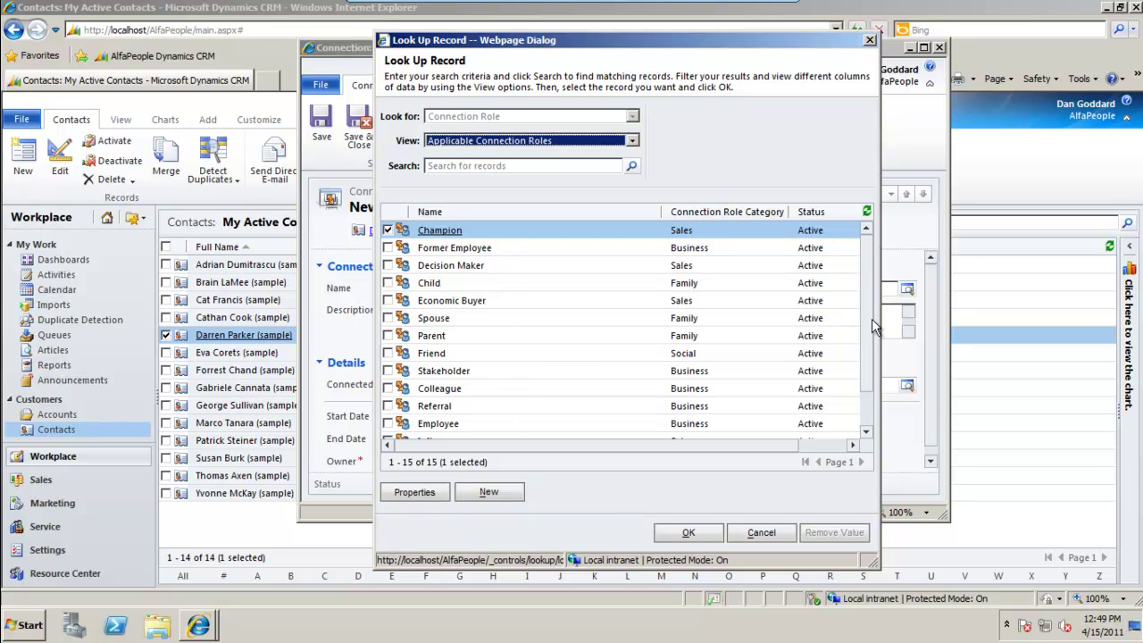
{"action": "left_click_drag", "start_coordinate": [872, 327], "coordinate": [870, 380]}
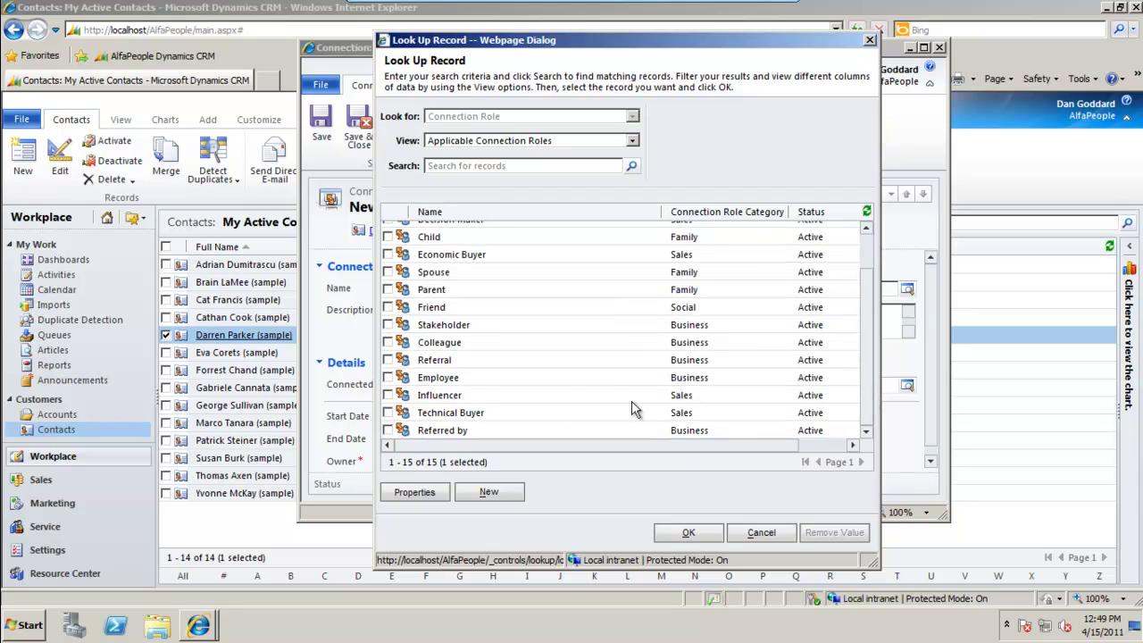
Choose Parent as the role and save and close the connection.
{"action": "left_click", "coordinate": [462, 291]}
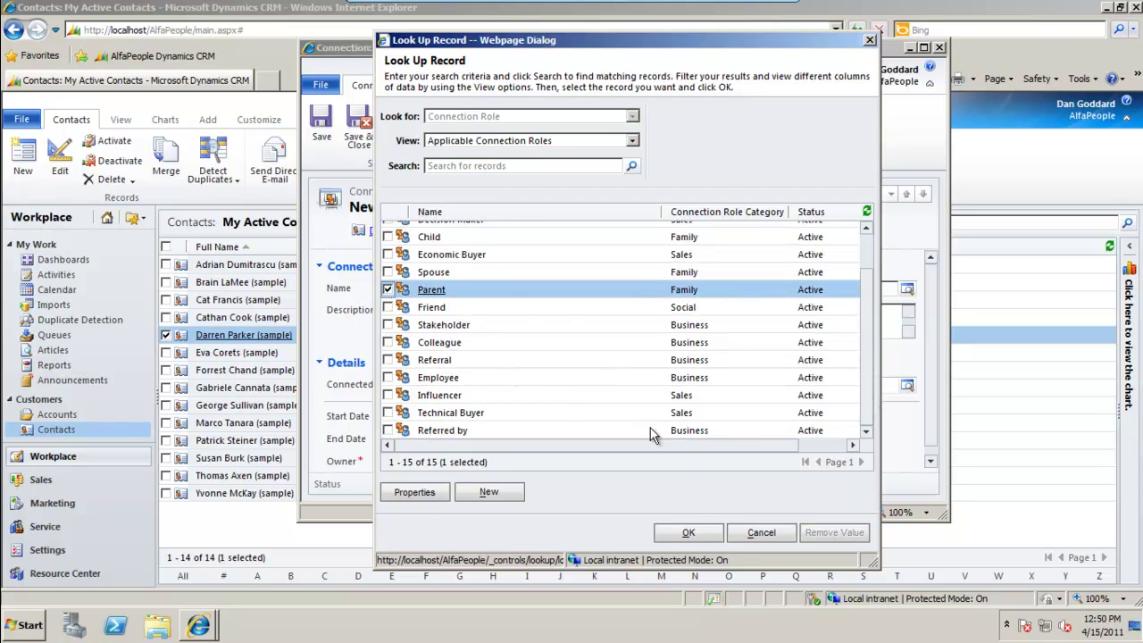
{"action": "left_click", "coordinate": [685, 532]}
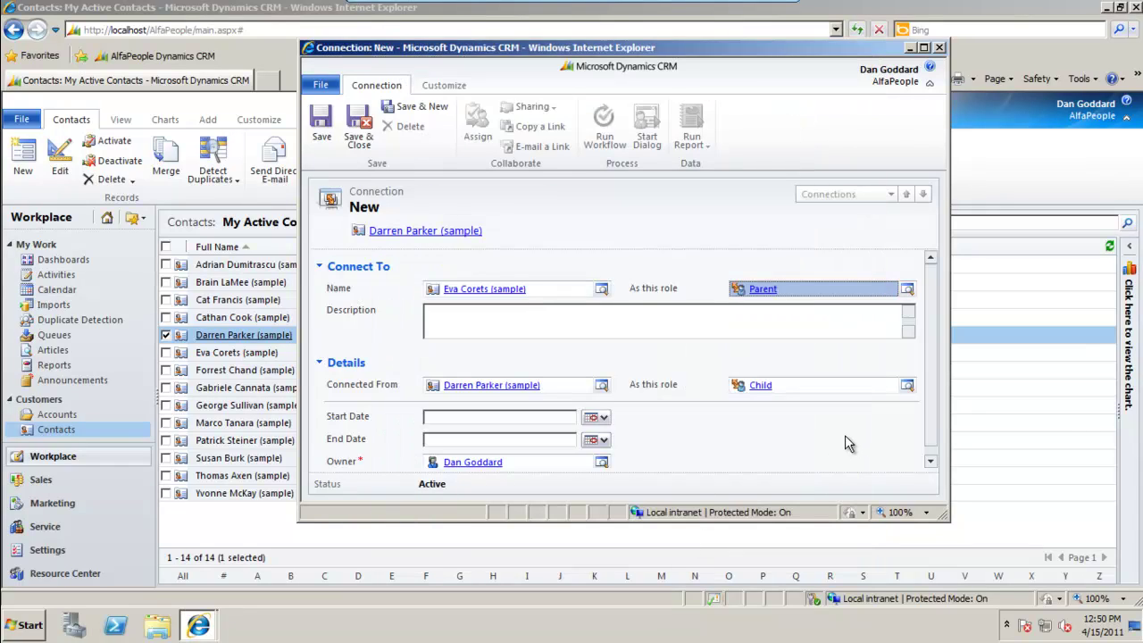
{"action": "left_click", "coordinate": [358, 130]}
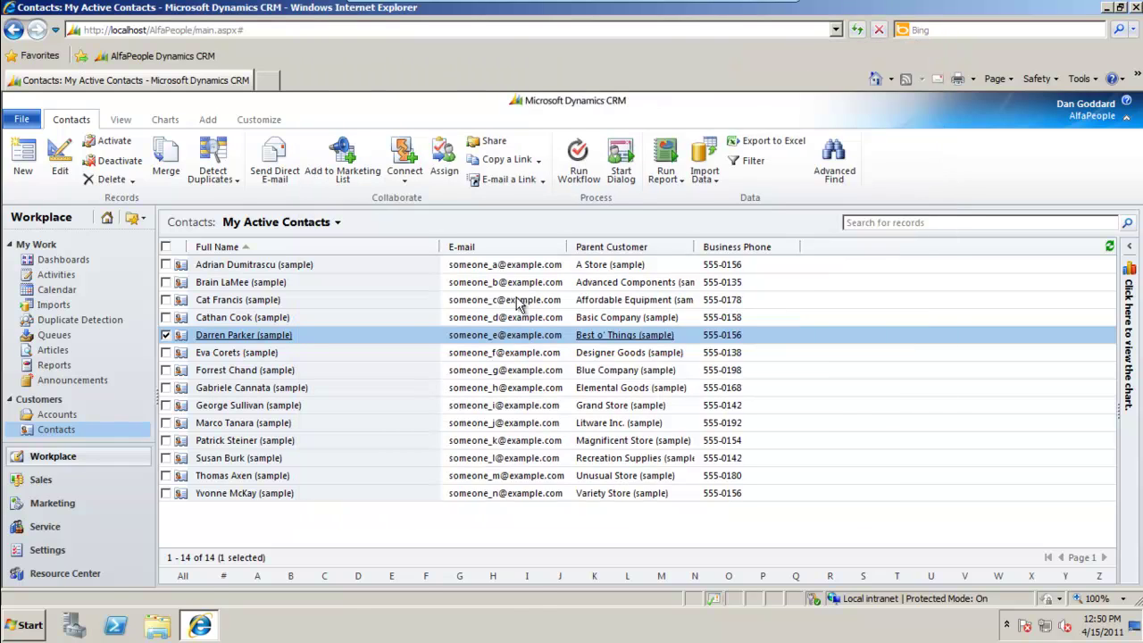
Select the sample contact and start a connection To Me.
{"action": "left_click", "coordinate": [328, 348]}
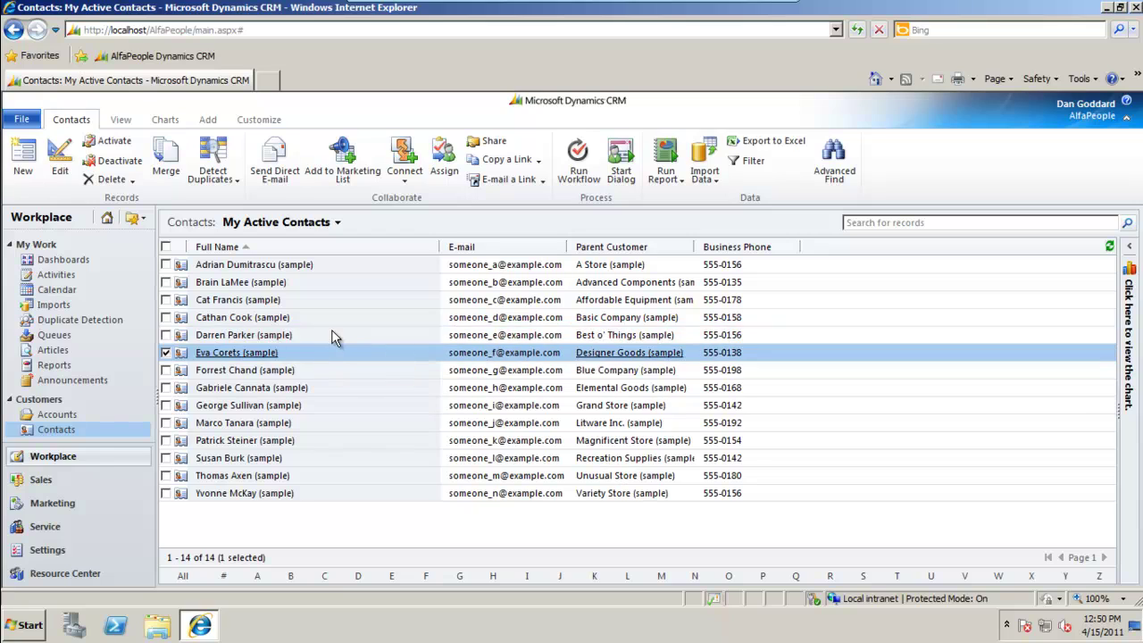
{"action": "left_click", "coordinate": [332, 329]}
{"action": "left_click", "coordinate": [334, 353]}
{"action": "left_click", "coordinate": [337, 336]}
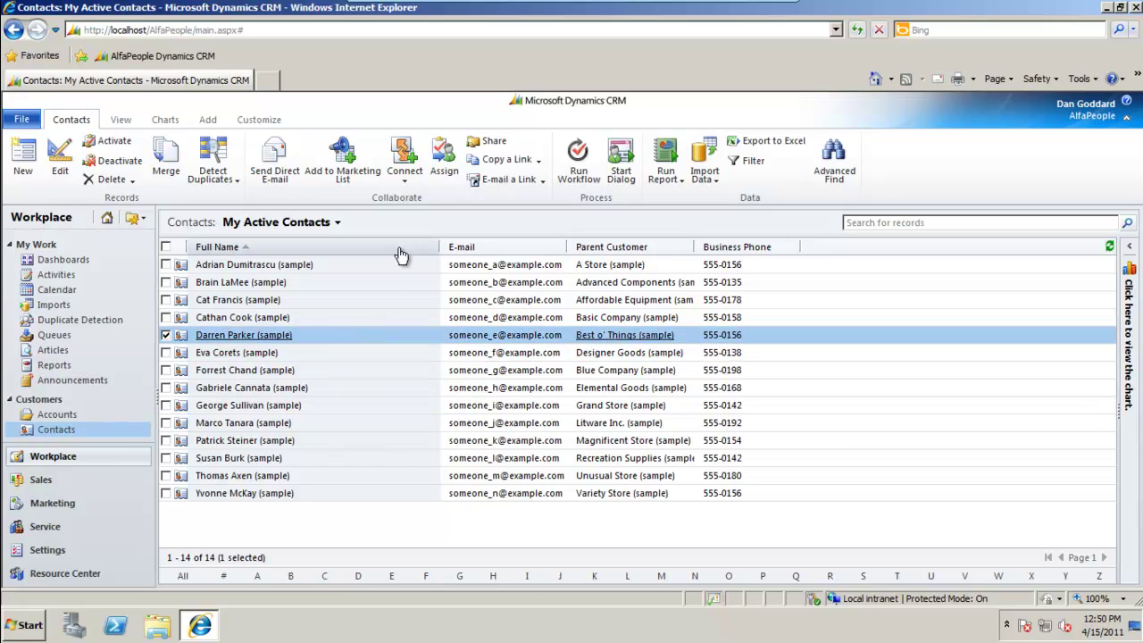
{"action": "left_click", "coordinate": [406, 188]}
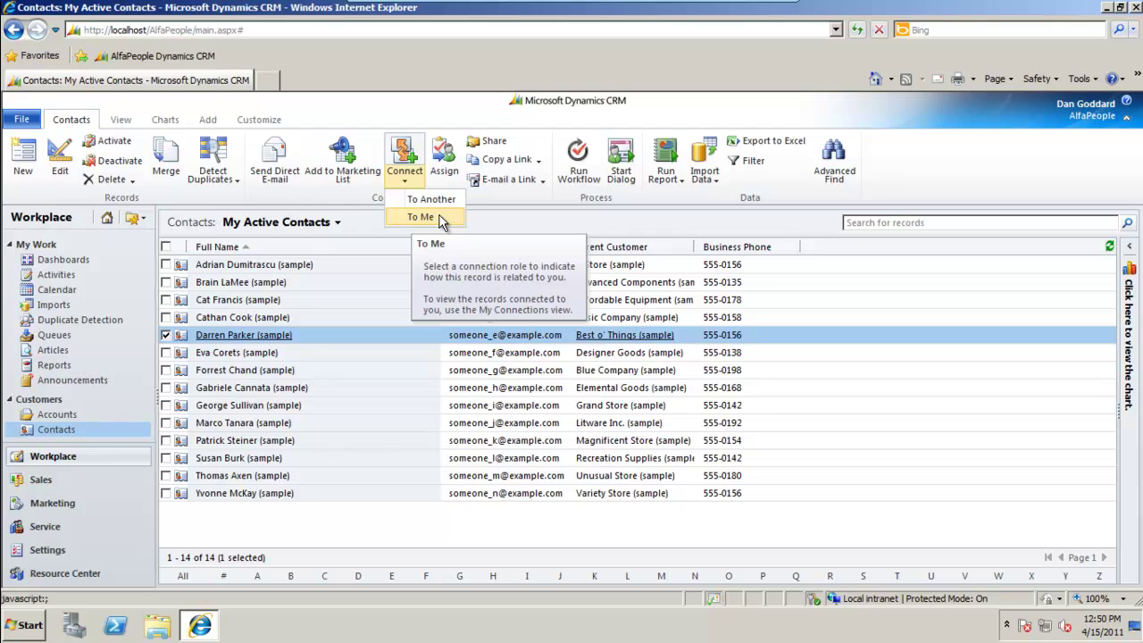
{"action": "left_click", "coordinate": [438, 216]}
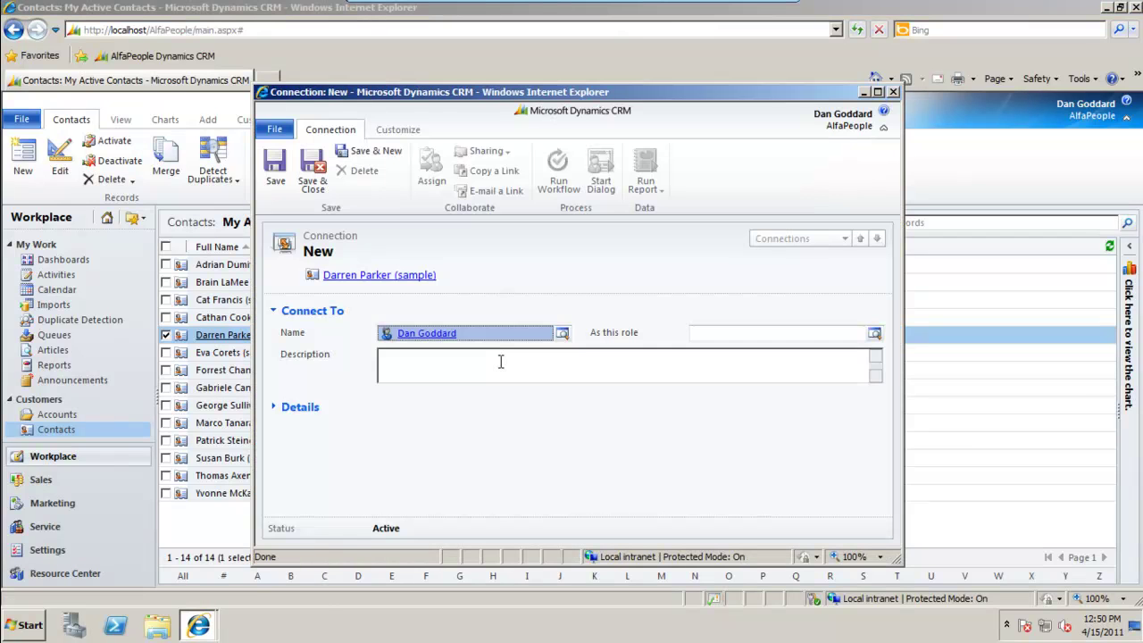
Give the current user the Account Manager role, save, and review the details.
{"action": "left_click", "coordinate": [875, 333]}
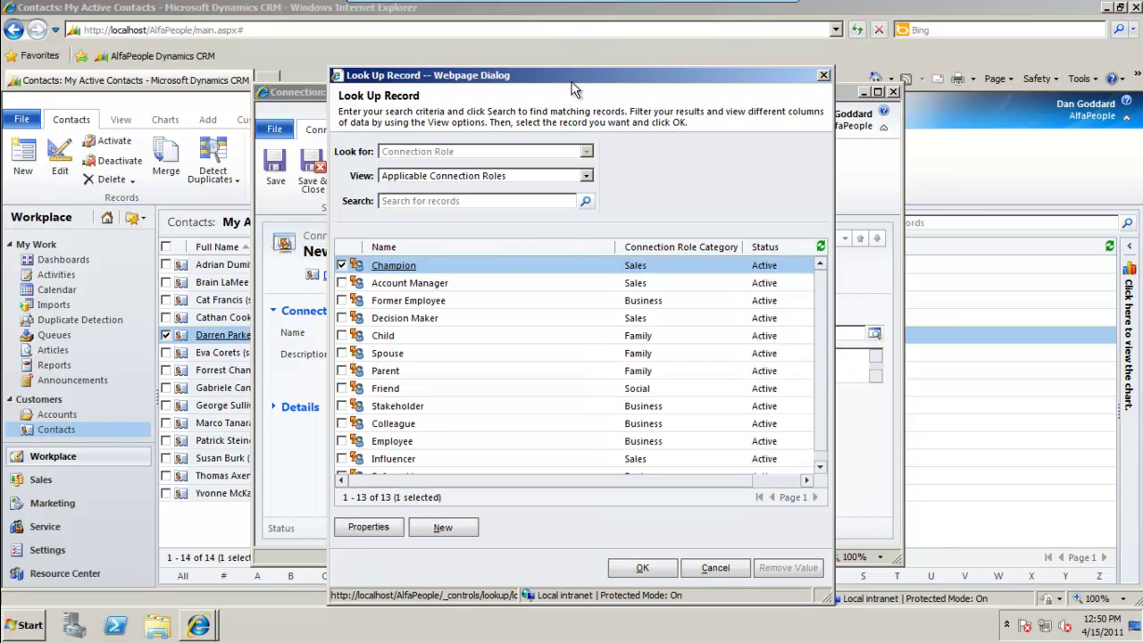
{"action": "left_click_drag", "start_coordinate": [572, 80], "coordinate": [699, 71]}
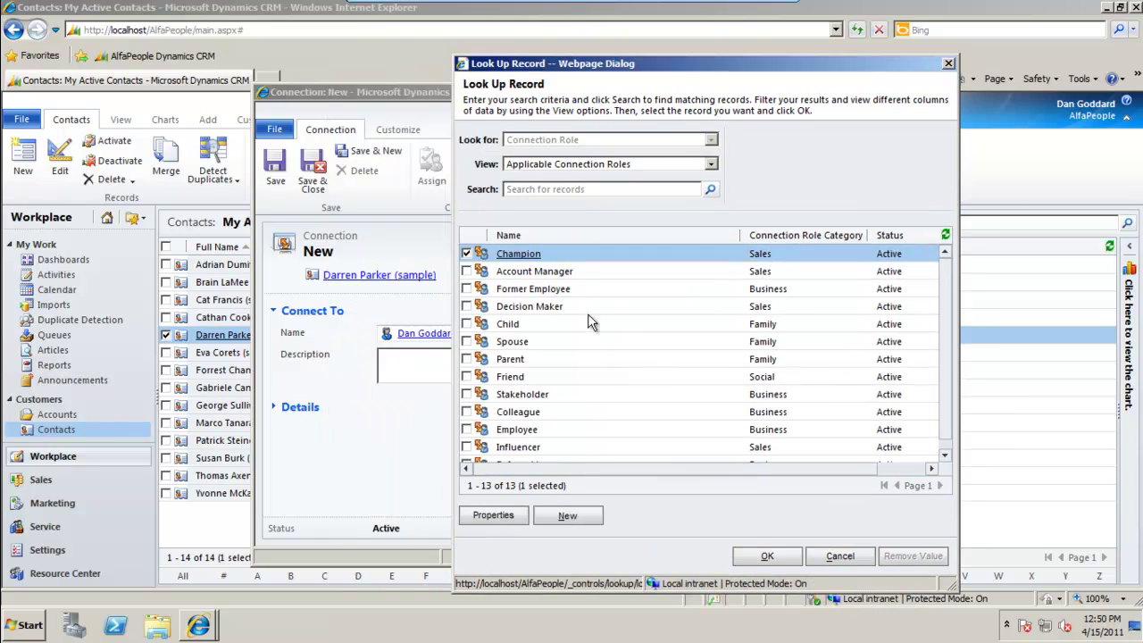
{"action": "left_click", "coordinate": [601, 271]}
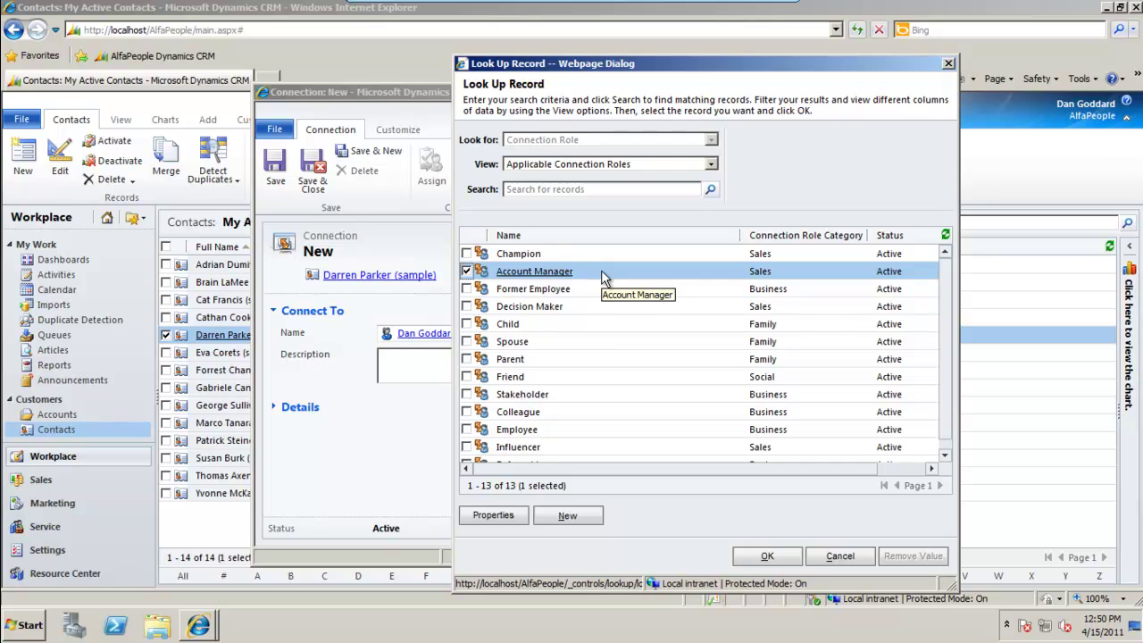
{"action": "left_click", "coordinate": [789, 564]}
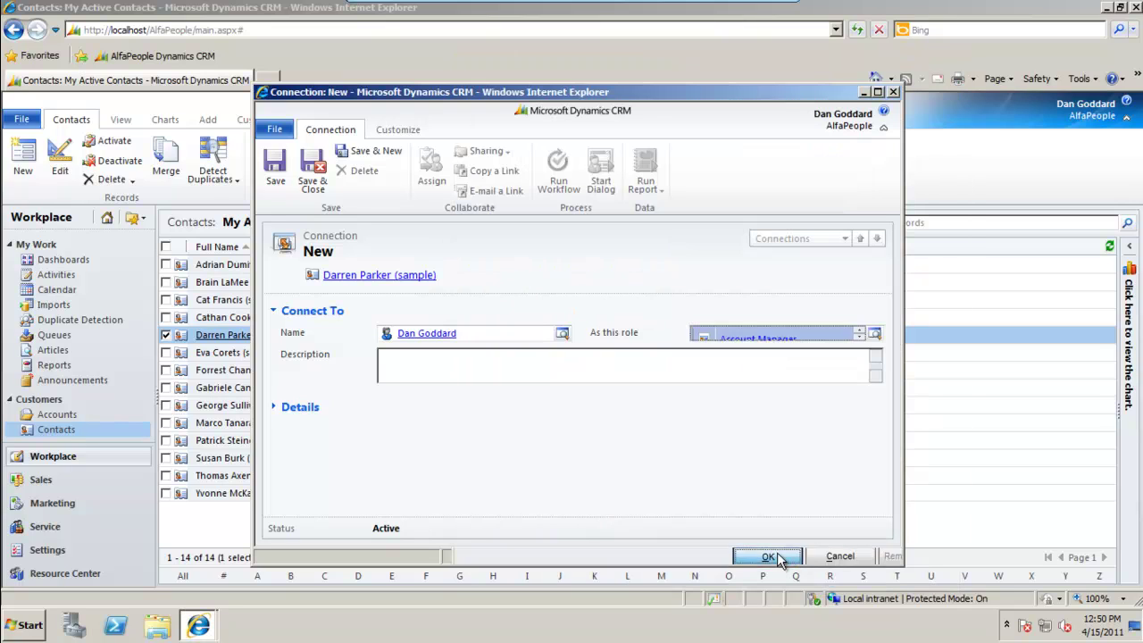
{"action": "left_click", "coordinate": [278, 413]}
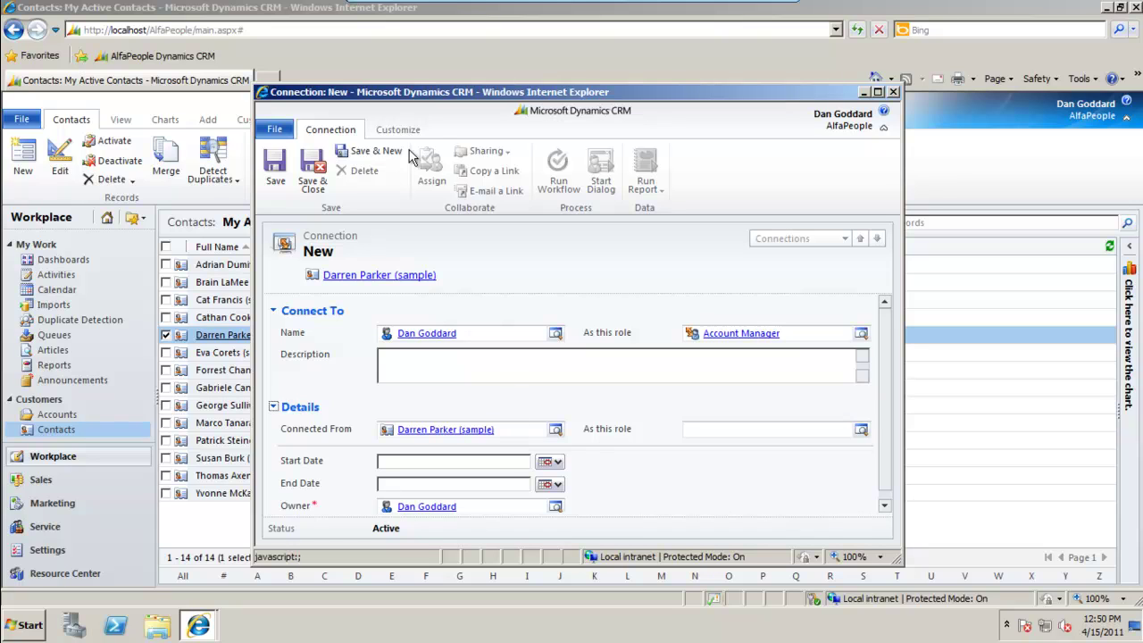
{"action": "left_click", "coordinate": [275, 181]}
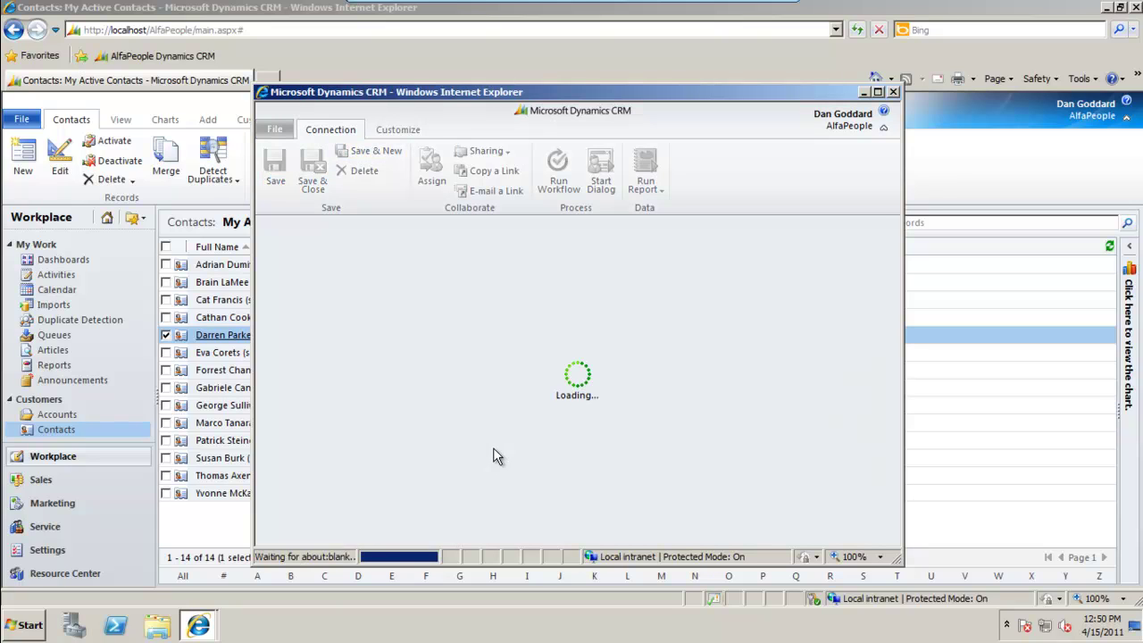
{"action": "left_click", "coordinate": [274, 408]}
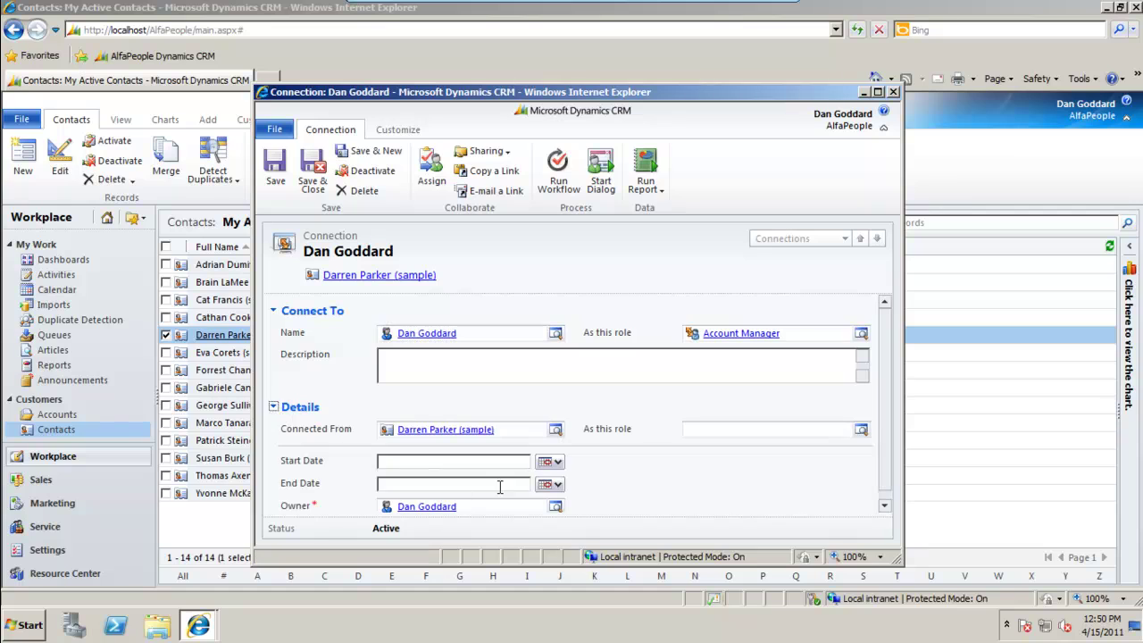
Open the contact's record and list its Connections showing Account Manager and Parent.
{"action": "left_click", "coordinate": [437, 430]}
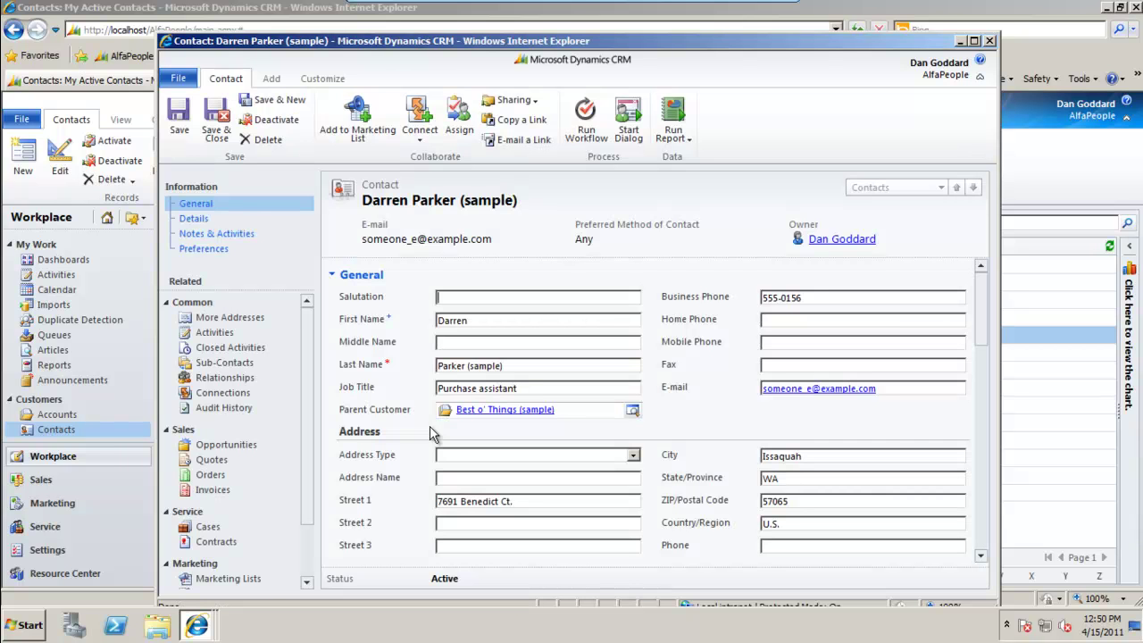
{"action": "left_click", "coordinate": [247, 395]}
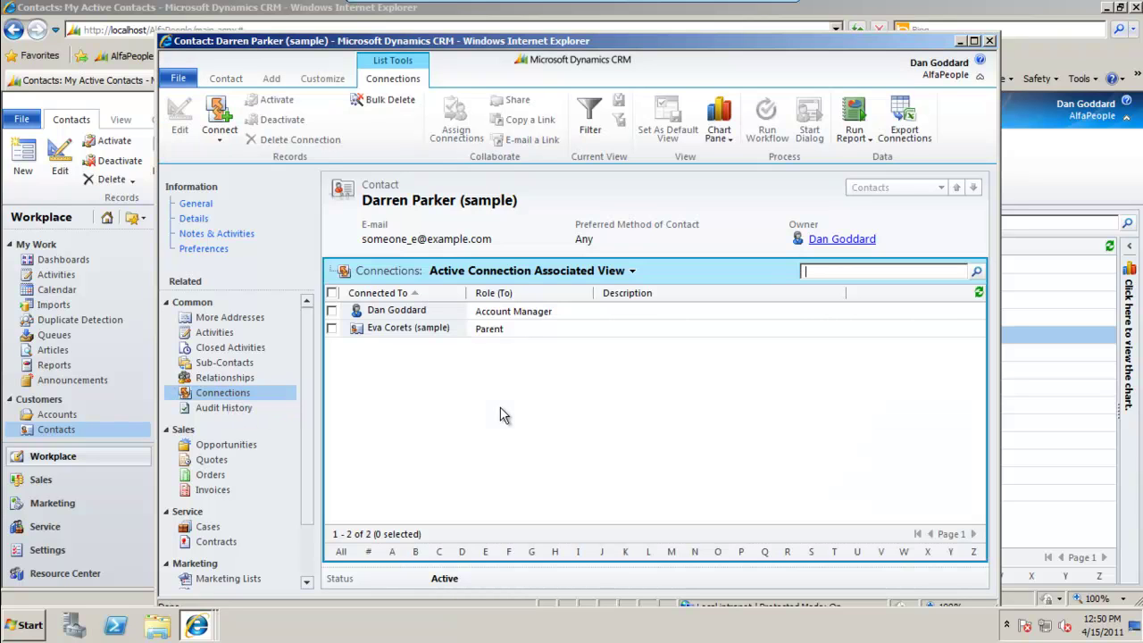
{"action": "left_click", "coordinate": [484, 319]}
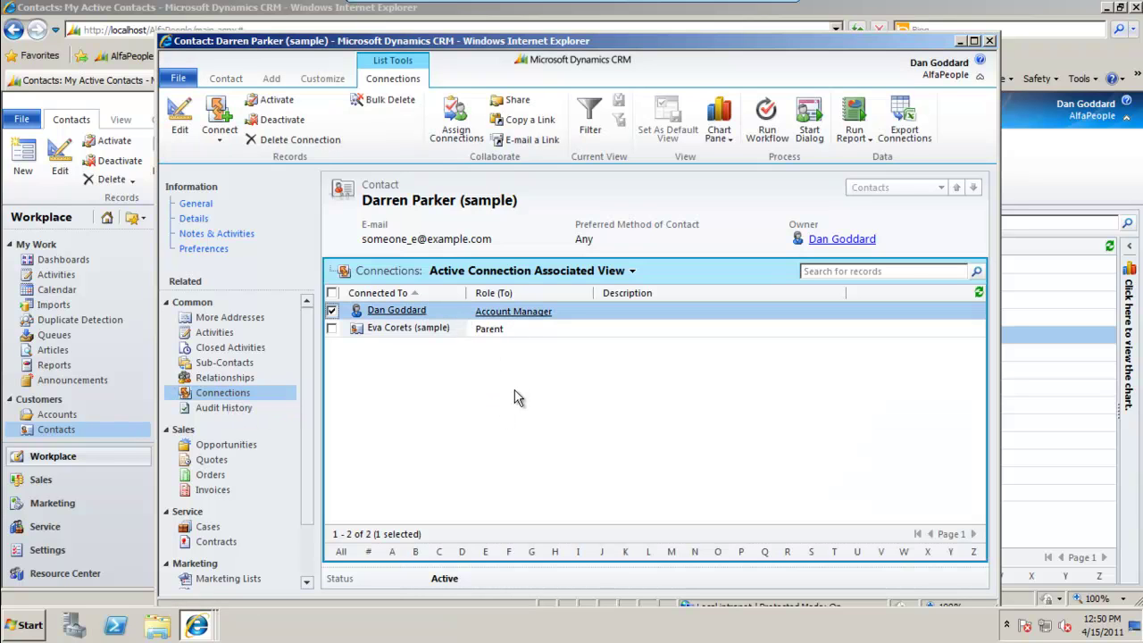
{"action": "left_click", "coordinate": [463, 328]}
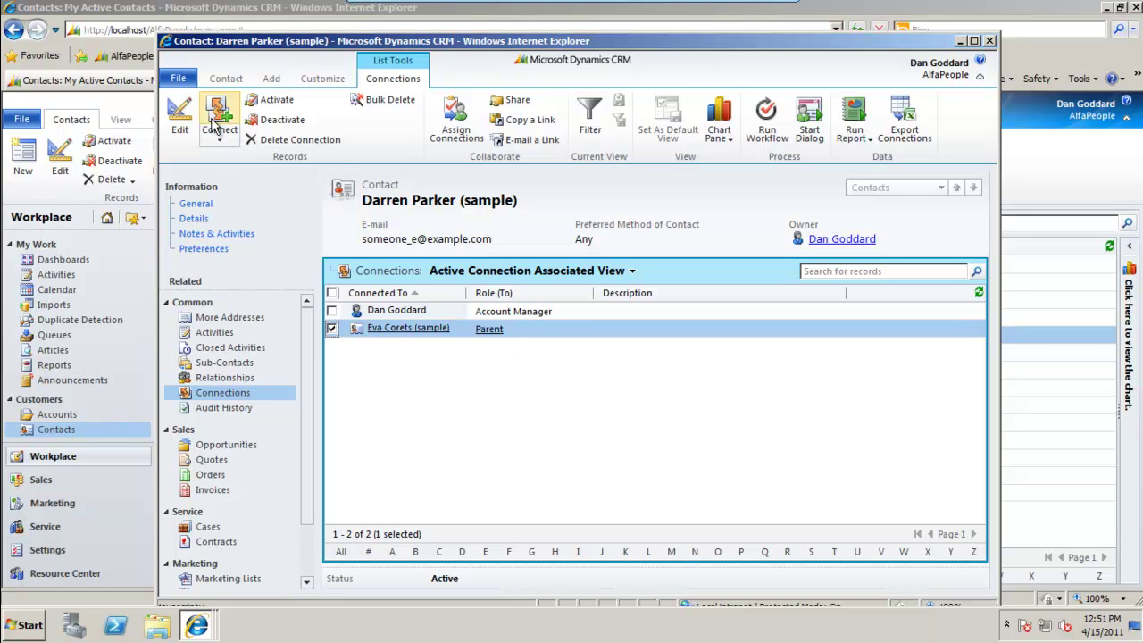
Return to the AlfaPeople CRM 2011 PowerPoint template at slide 1.
{"action": "left_click", "coordinate": [766, 11]}
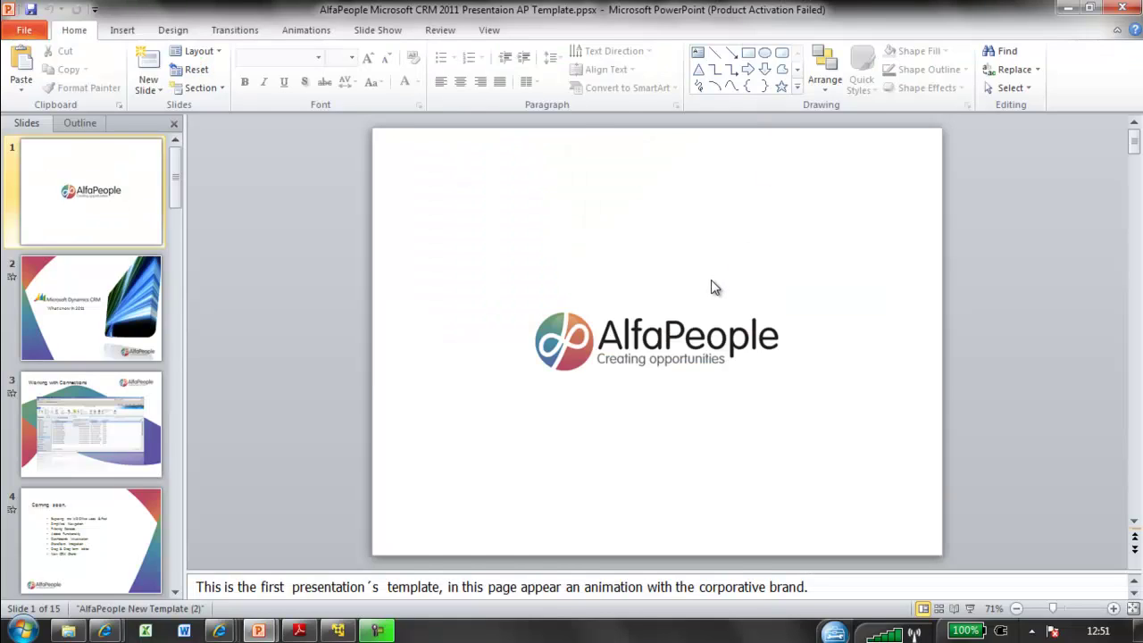